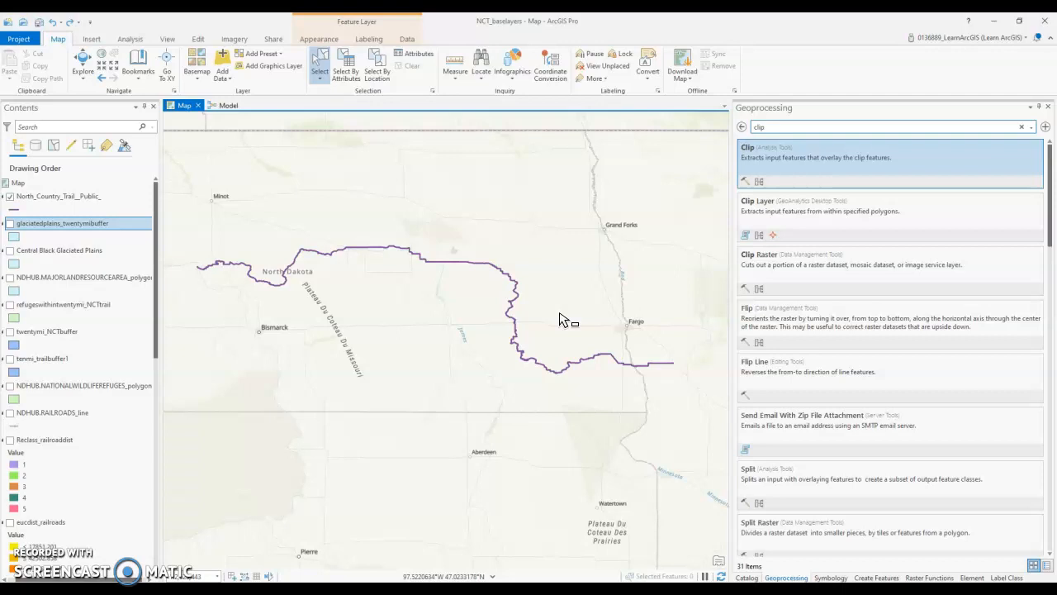
Show the NDHUB.MAJORLANDRESOURCEAREA_polygon layer and review the MLRA_NAME values in its attribute table.
left_click(498, 348)
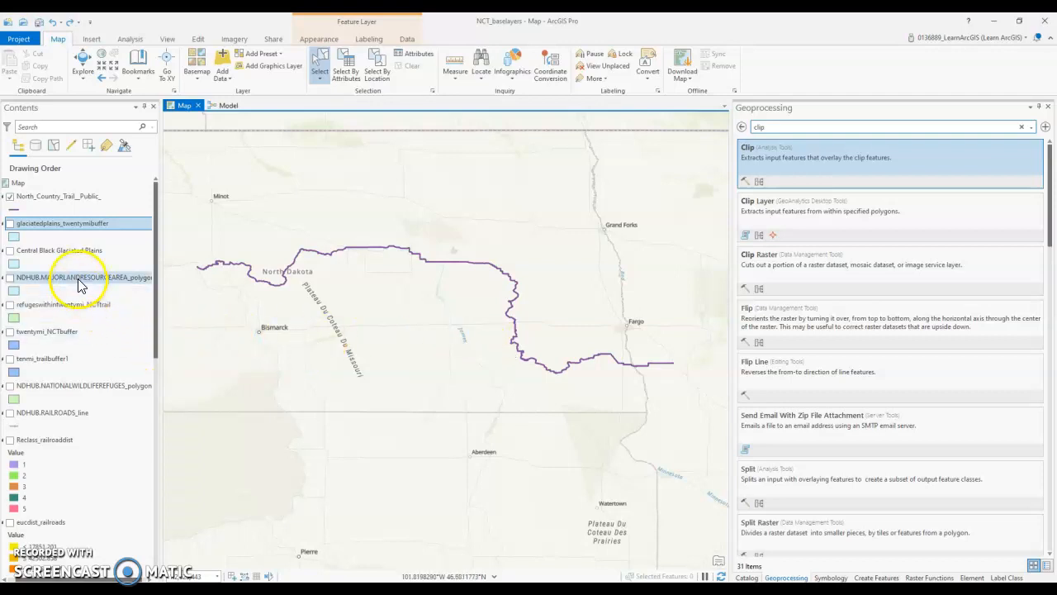
left_click(10, 278)
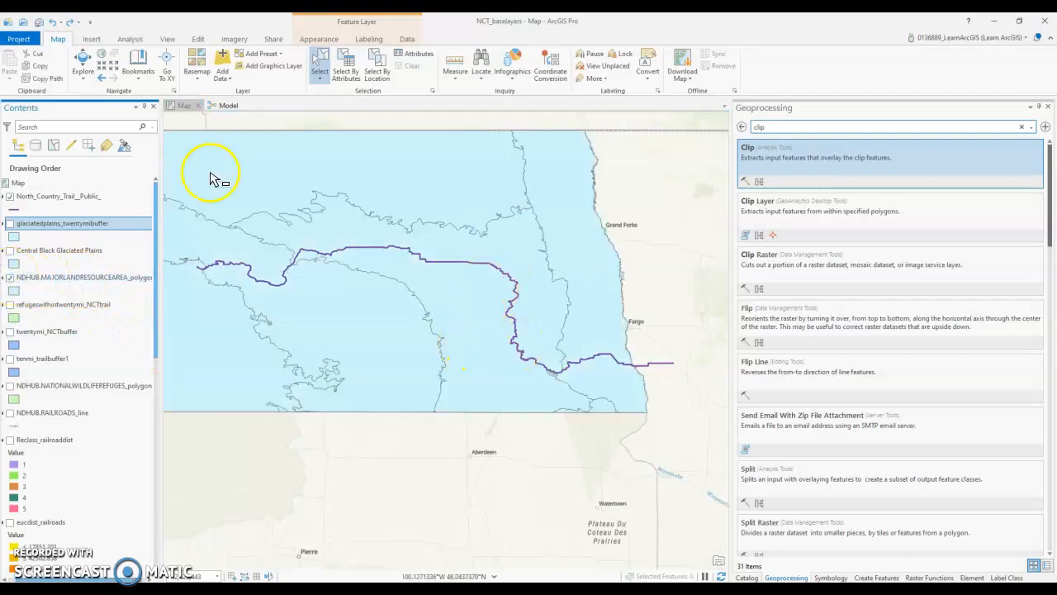
right_click(86, 280)
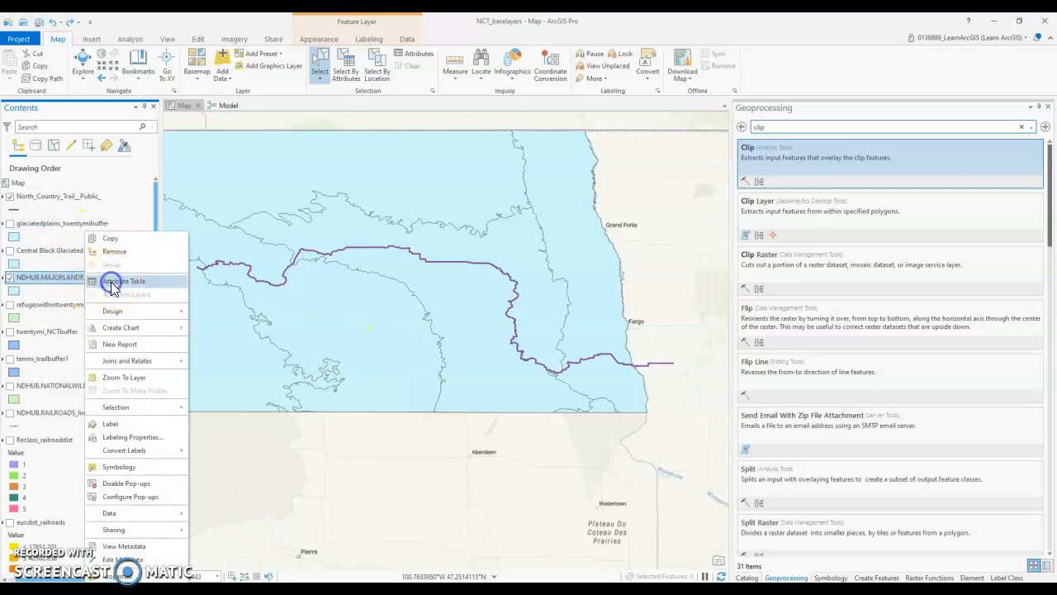
left_click(110, 282)
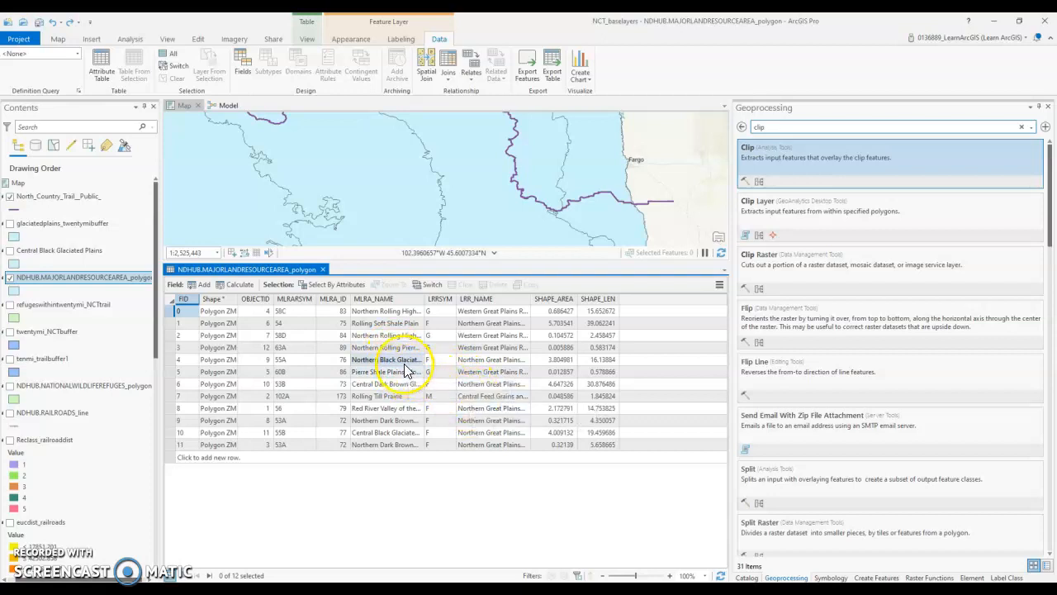
left_click(403, 361)
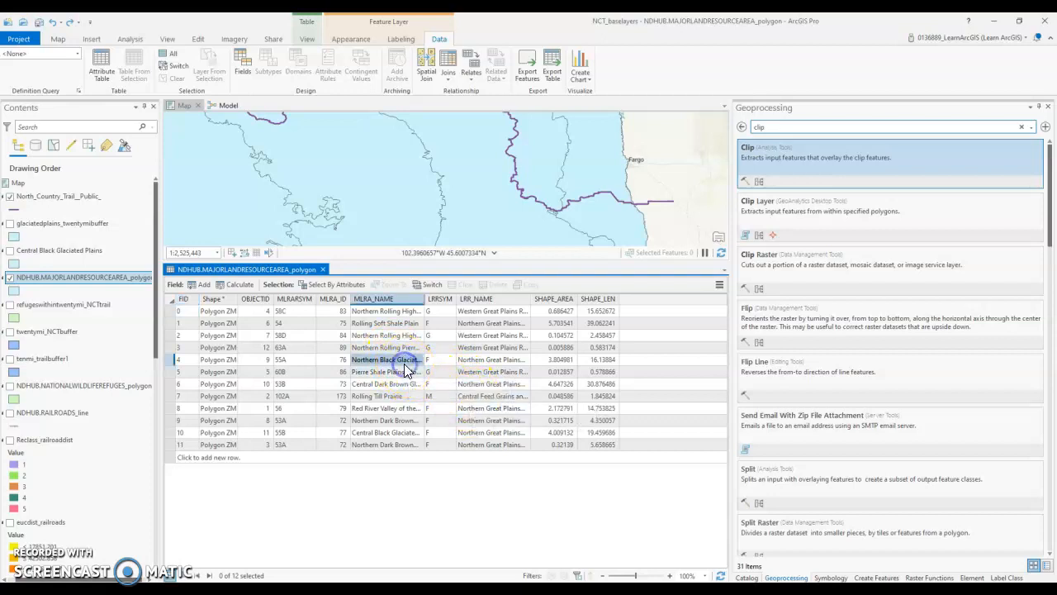
left_click(387, 421)
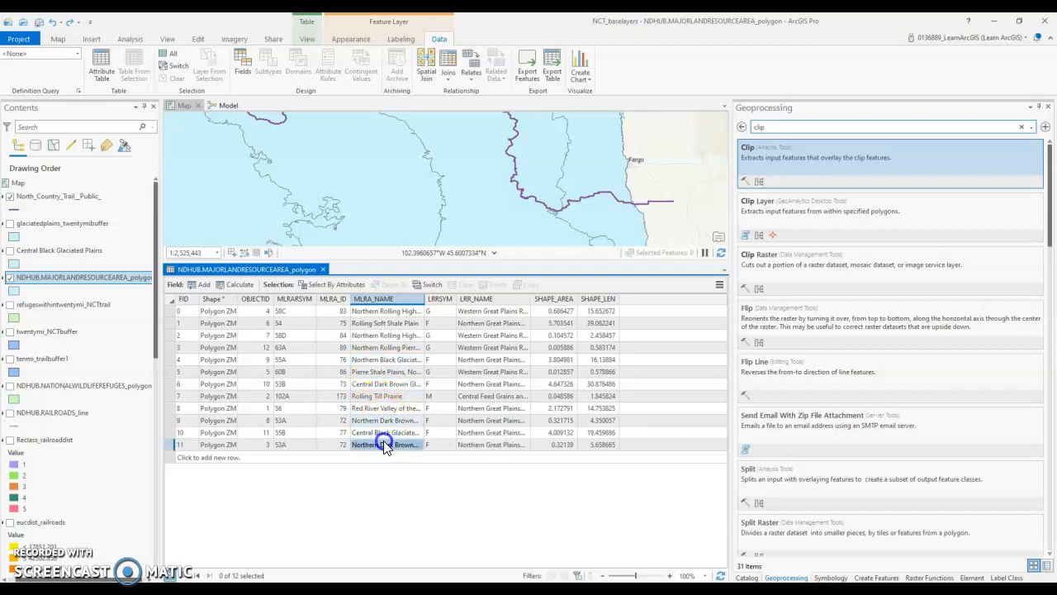
left_click(370, 381)
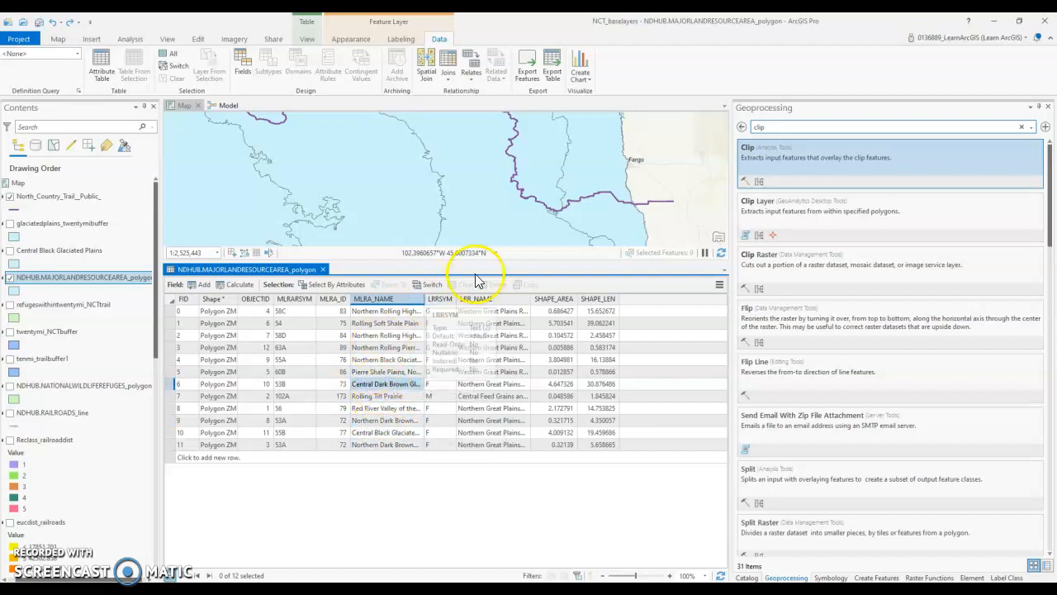
Select the Central Black Glaciated Plains region on the map in the major land resource area layer.
left_click(479, 145)
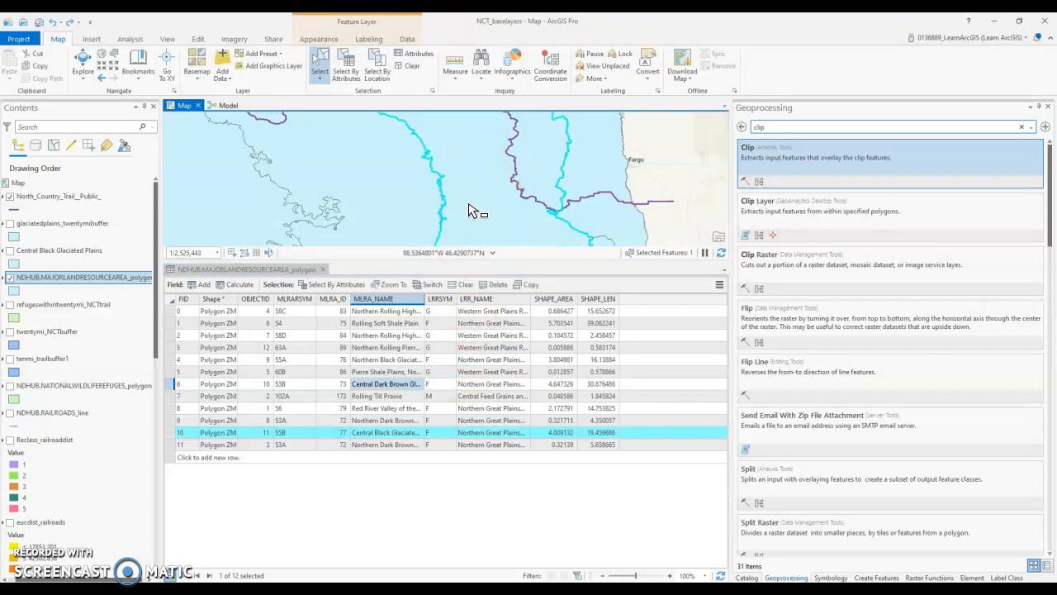
scroll(483, 201, "down", 4)
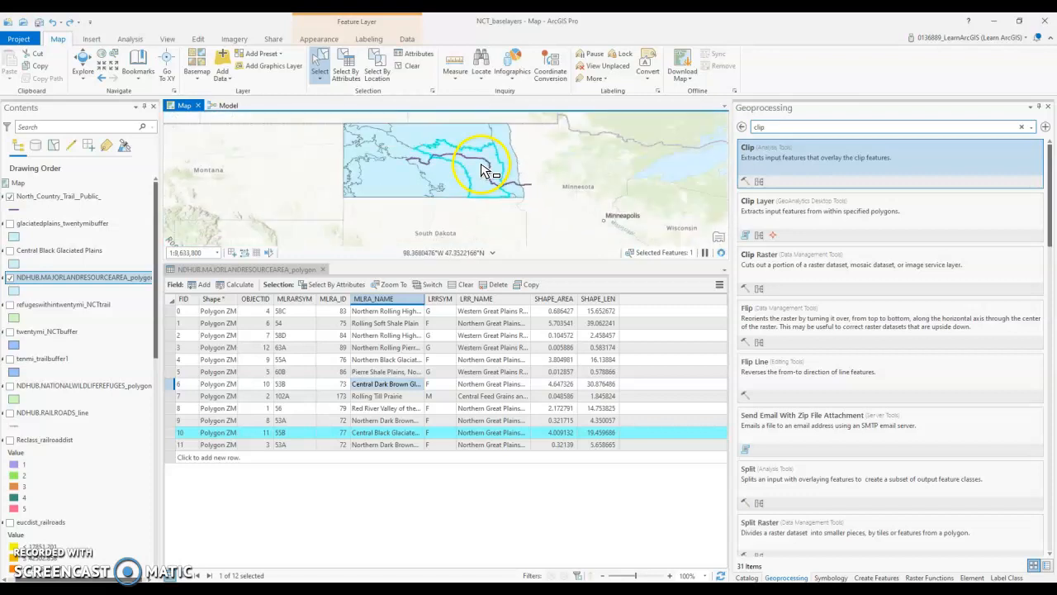
scroll(484, 167, "up", 1)
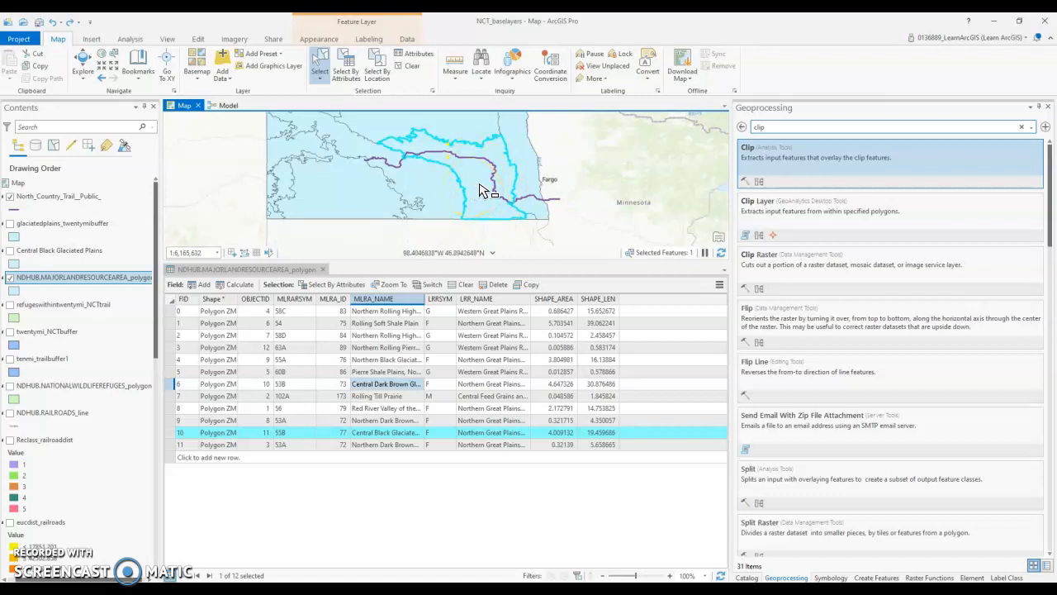
left_click(408, 39)
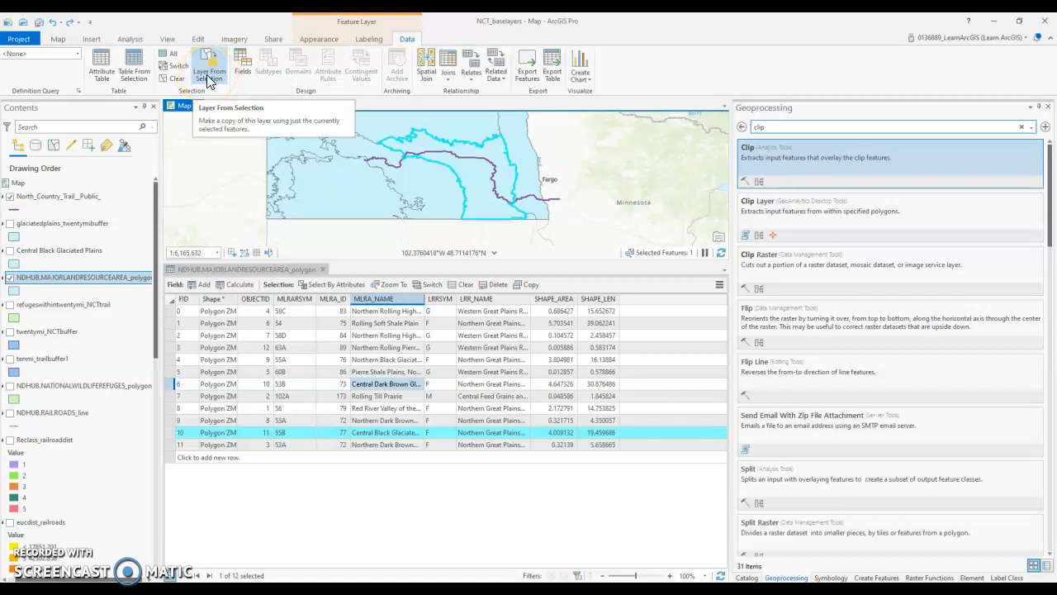
Close the attribute table, hide the major land resource area layer and show the Central Black Glaciated Plains layer instead.
left_click(324, 271)
left_click(9, 279)
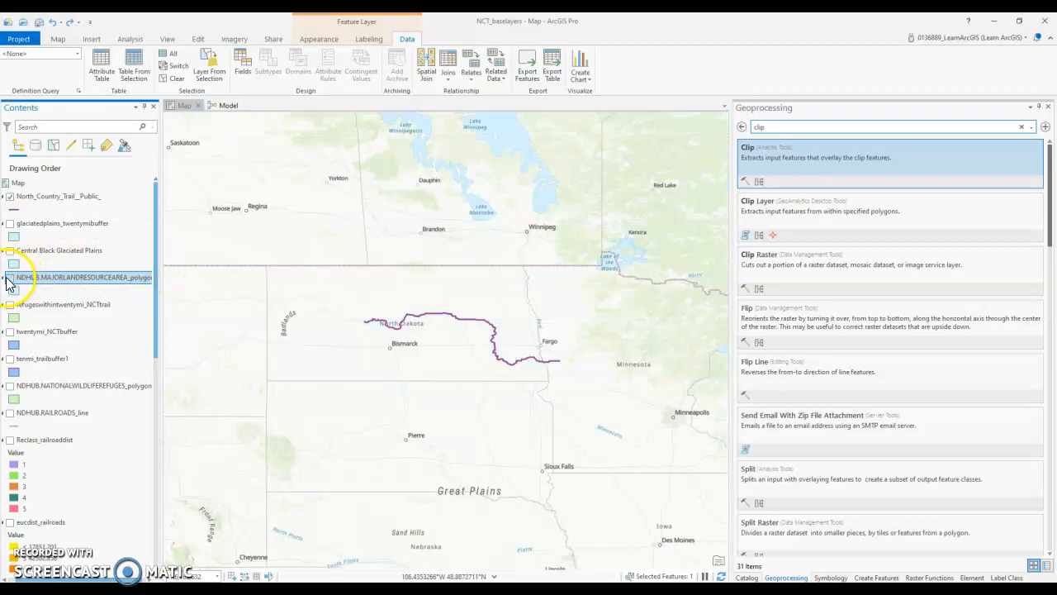
left_click(9, 250)
scroll(450, 345, "up", 2)
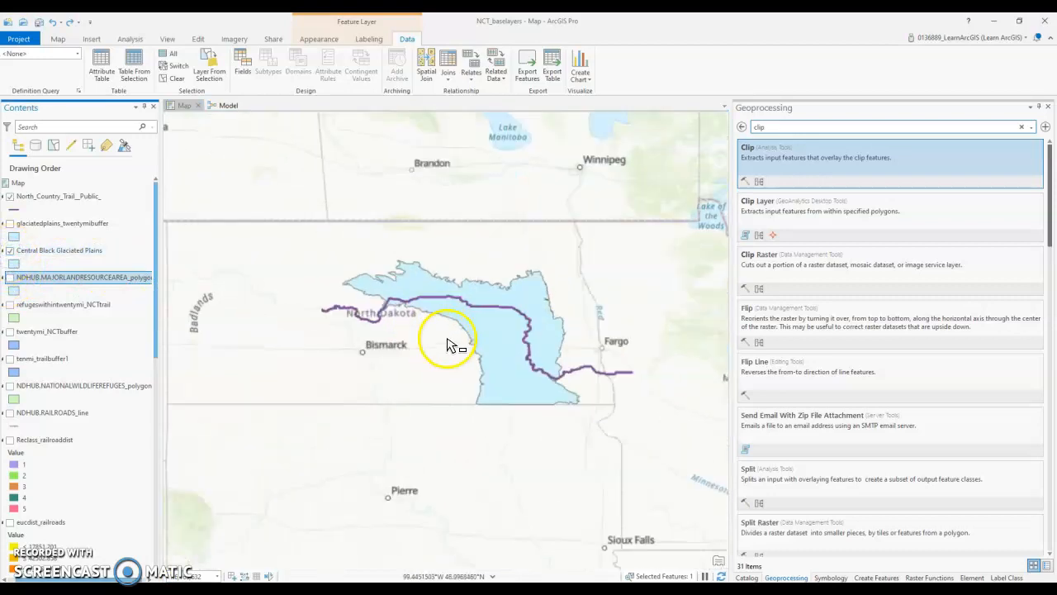
scroll(447, 343, "up", 1)
left_click_drag(565, 317, 530, 352)
scroll(570, 344, "down", 1)
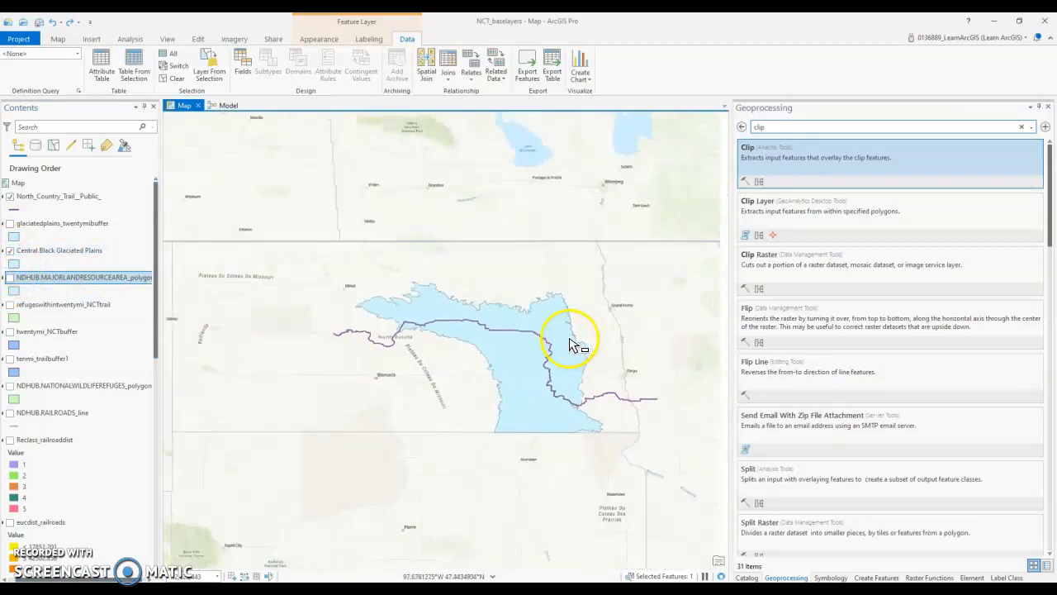
left_click(552, 322)
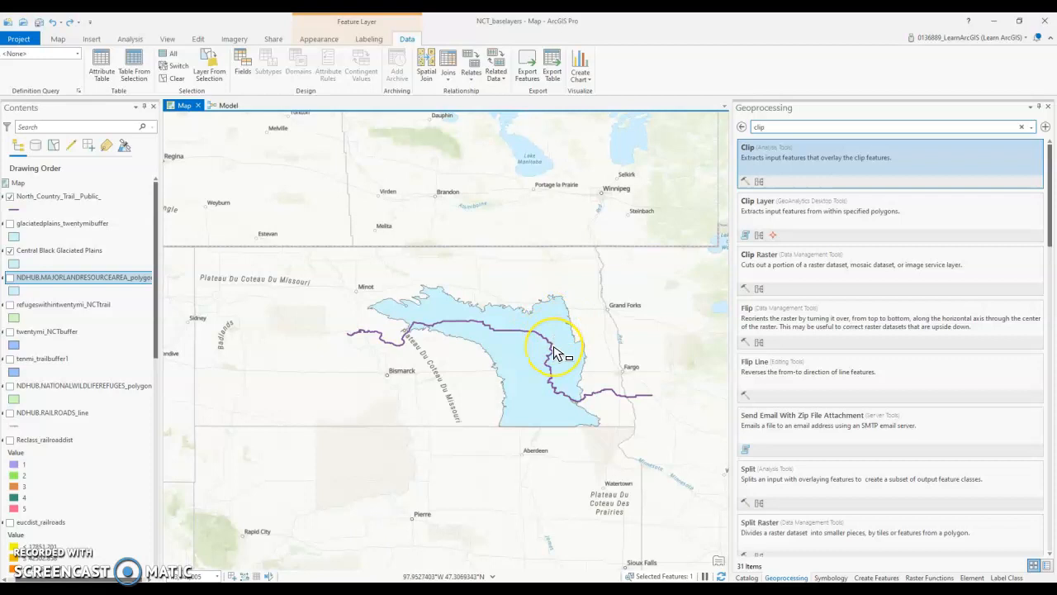
left_click(557, 347)
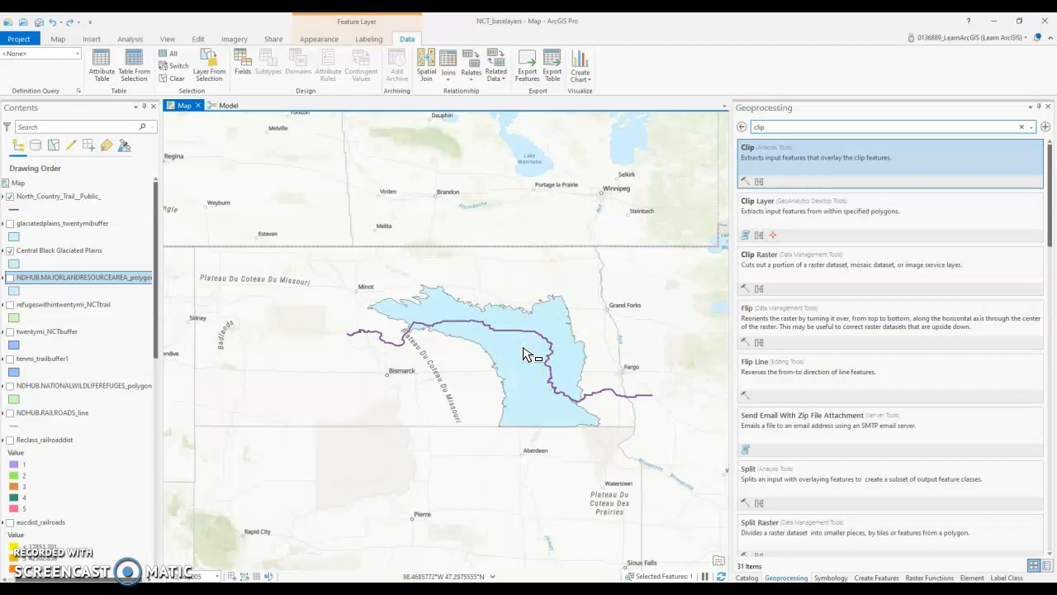
left_click(518, 357)
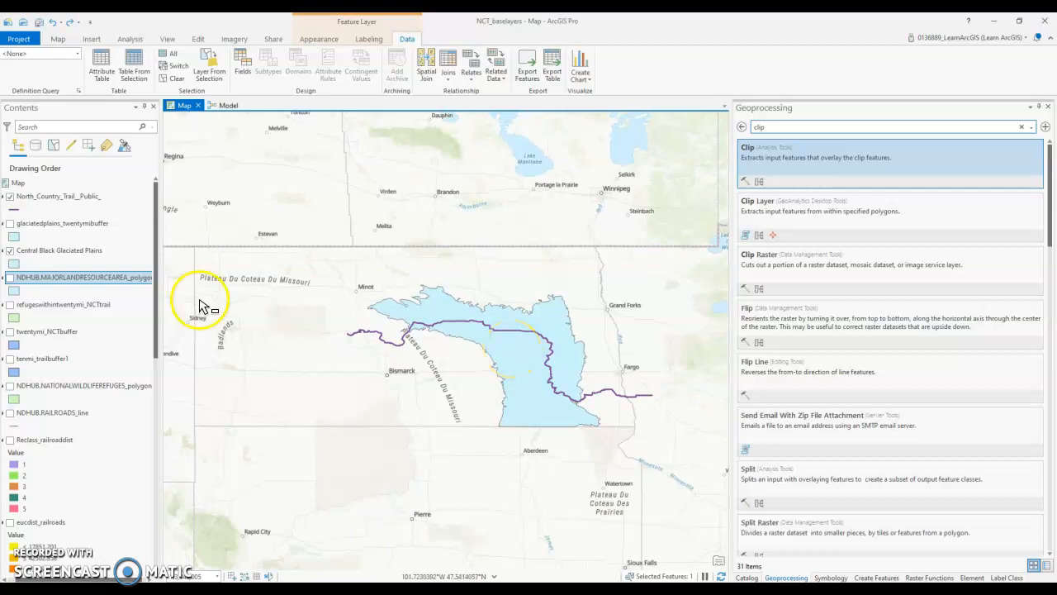
Show the twentymi_NCTbuffer layer and place it above Central Black Glaciated Plains in the drawing order.
left_click(11, 335)
left_click(10, 332)
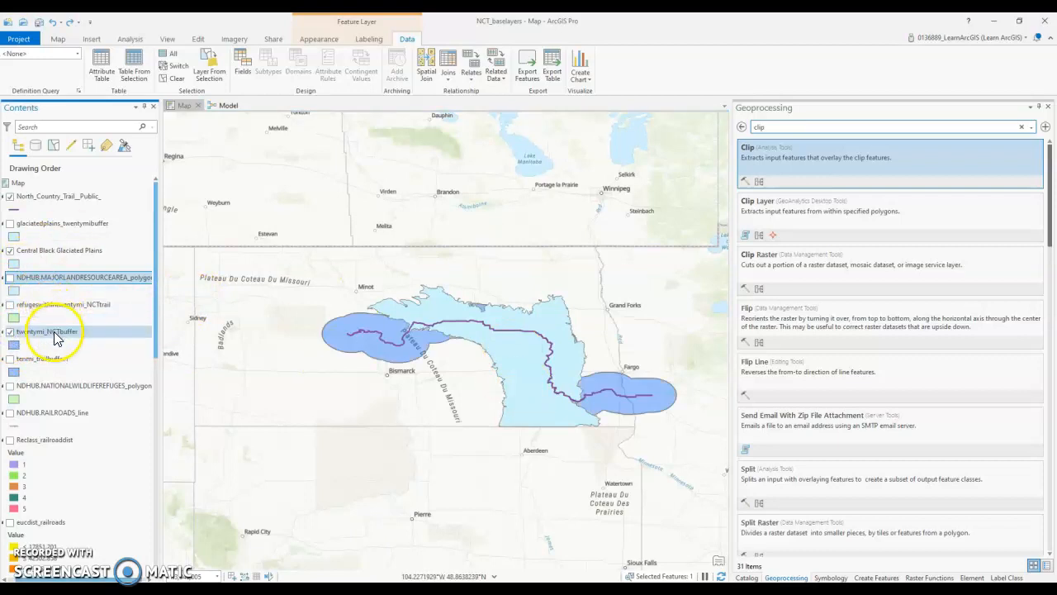
left_click_drag(55, 337, 52, 250)
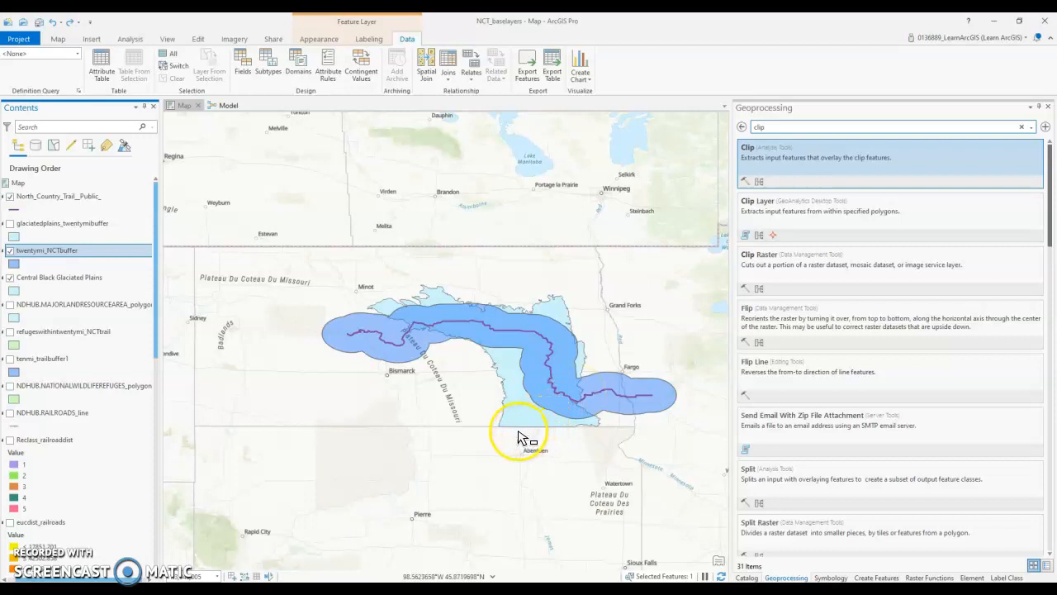
Add the Central Black Glaciated Plains layer and a Clip (Analysis Tools) tool to the model, below the existing clip processes.
left_click(215, 111)
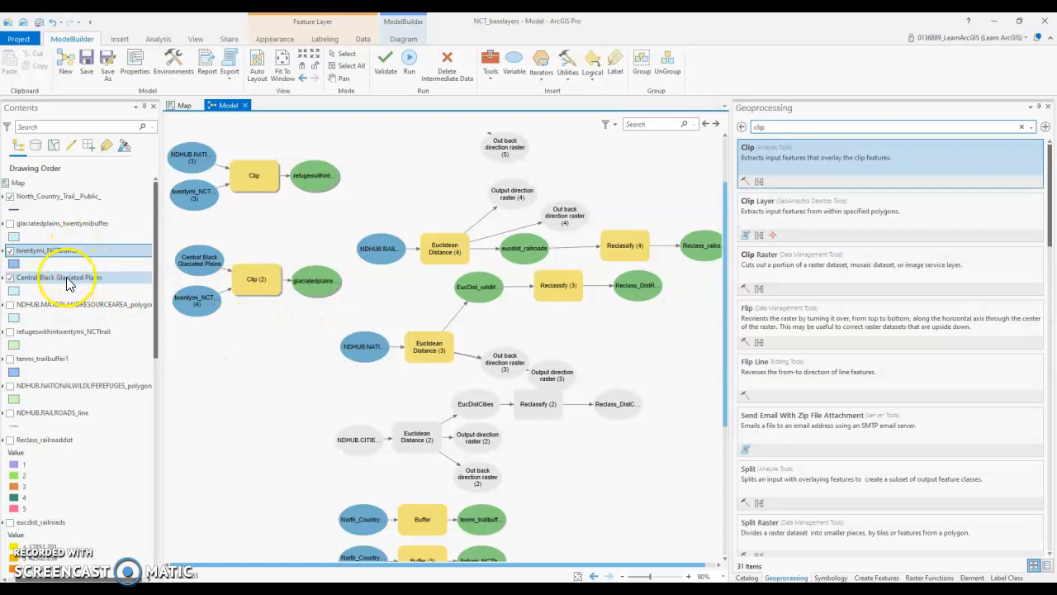
left_click_drag(62, 277, 193, 357)
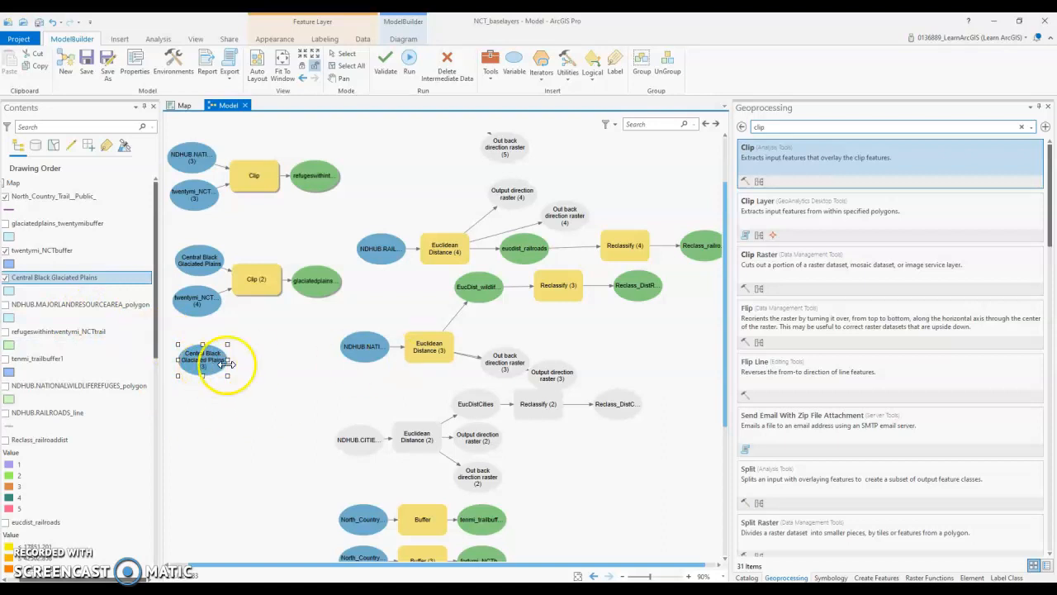
left_click(786, 129)
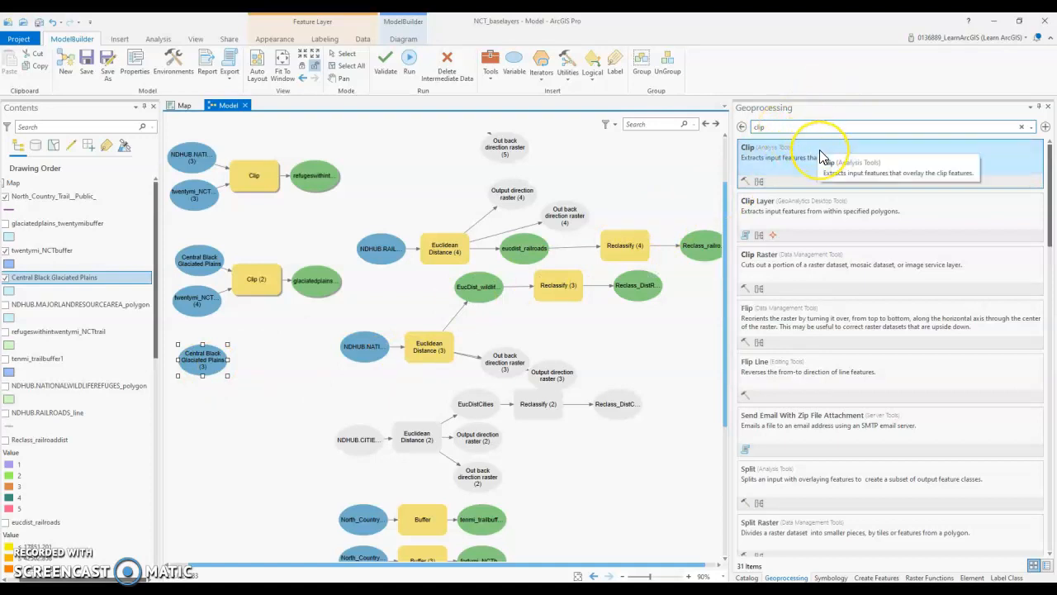
left_click_drag(820, 157, 261, 373)
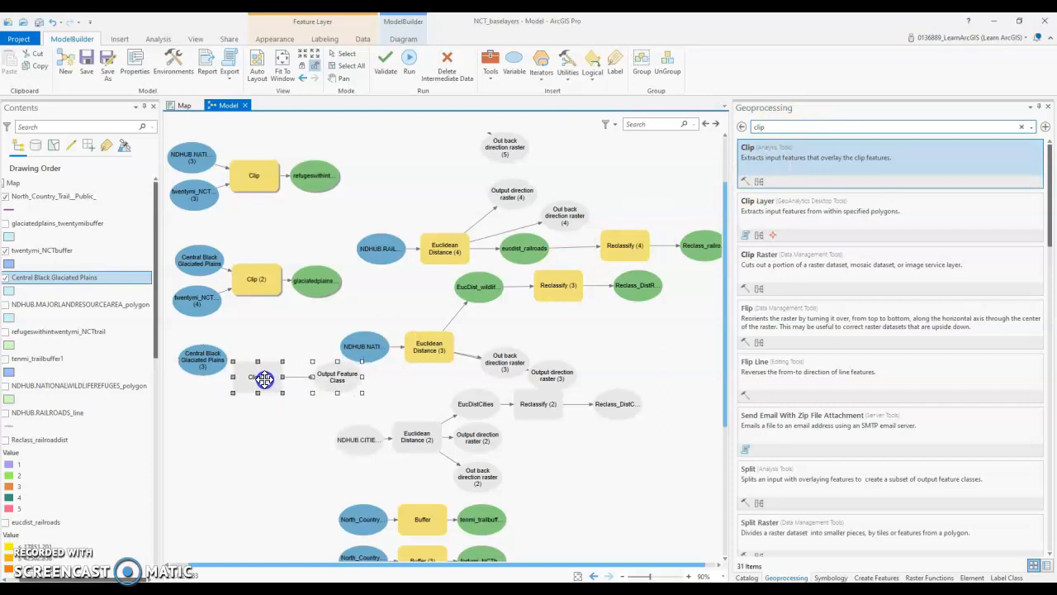
mouse_move(202, 360)
left_mouse_down()
mouse_move(186, 367)
mouse_move(198, 378)
left_mouse_up()
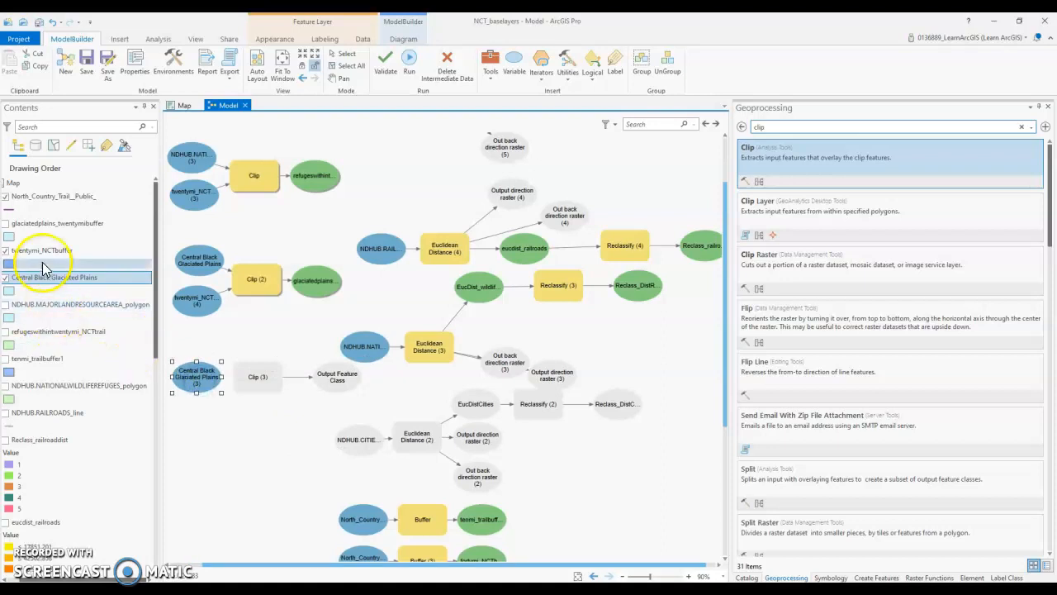
Add the twentymi_NCTbuffer layer to the model and arrange the new Clip tool and its output beside the two inputs.
left_click_drag(33, 256, 195, 421)
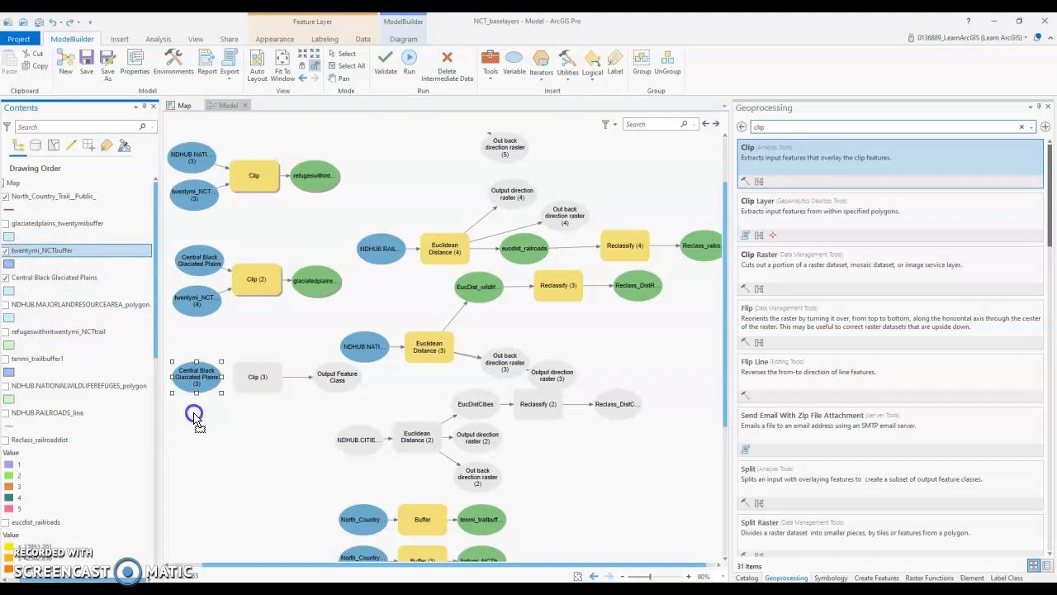
left_click_drag(199, 422, 203, 425)
left_click(254, 381)
left_click_drag(255, 388, 256, 407)
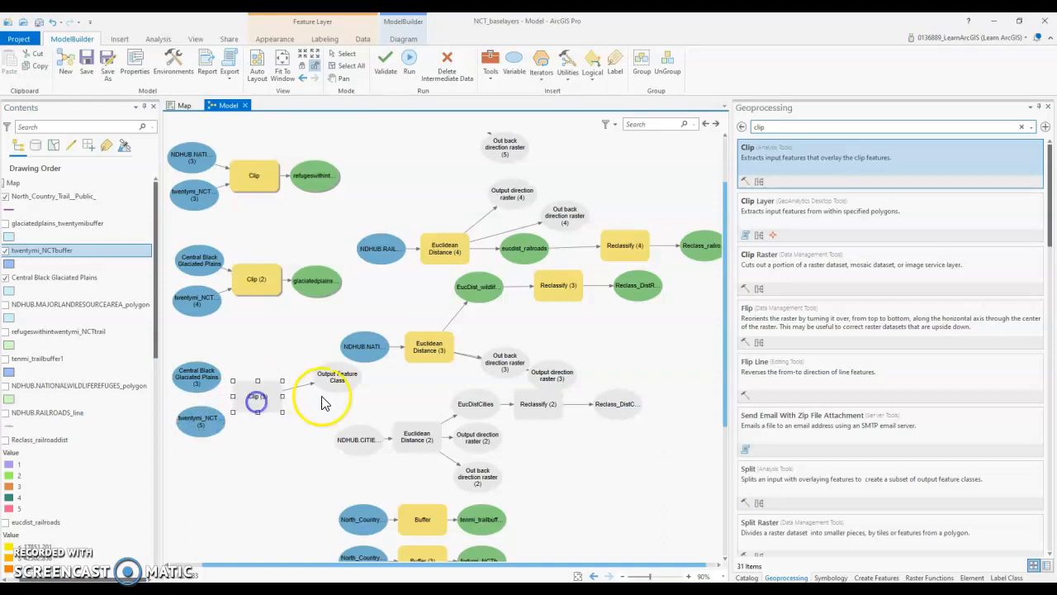
left_click(337, 380)
left_click_drag(337, 380, 317, 399)
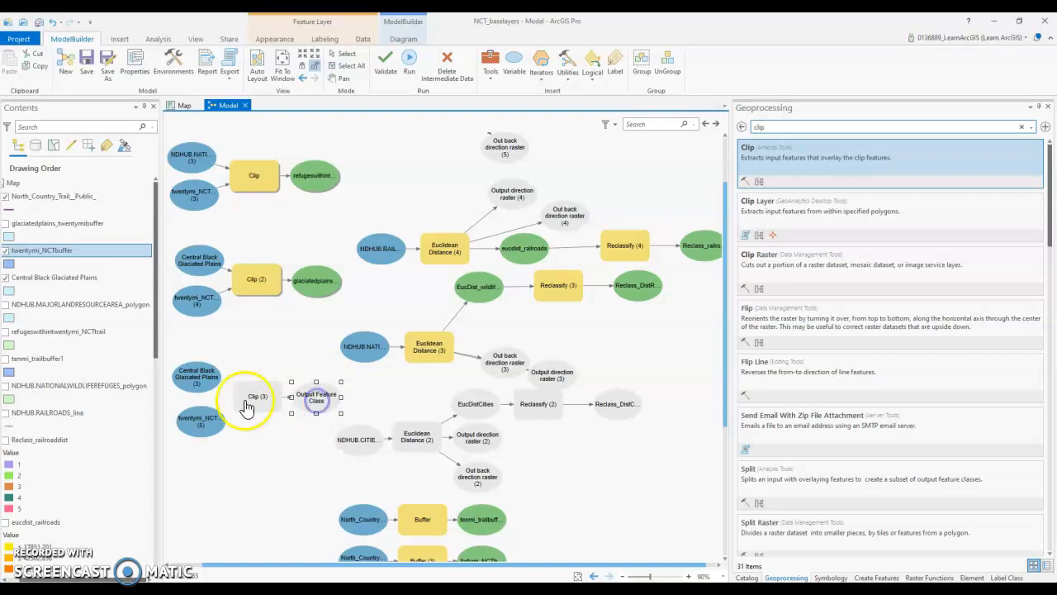
left_click(295, 444)
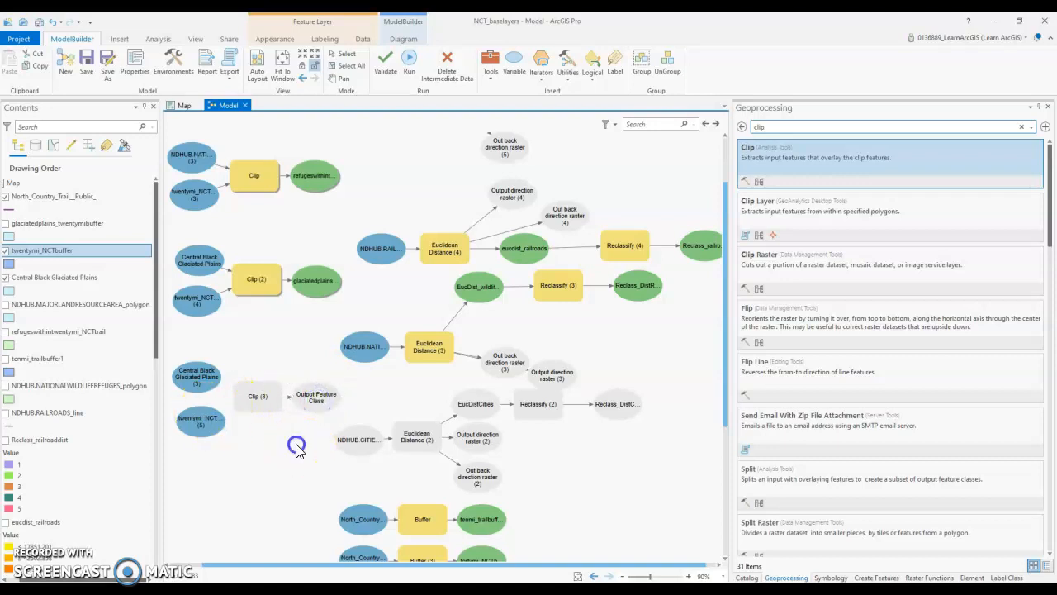
Connect Central Black Glaciated Plains to the new Clip tool as Input Features and twentymi_NCTbuffer as Clip Features.
right_click(198, 381)
left_click(262, 355)
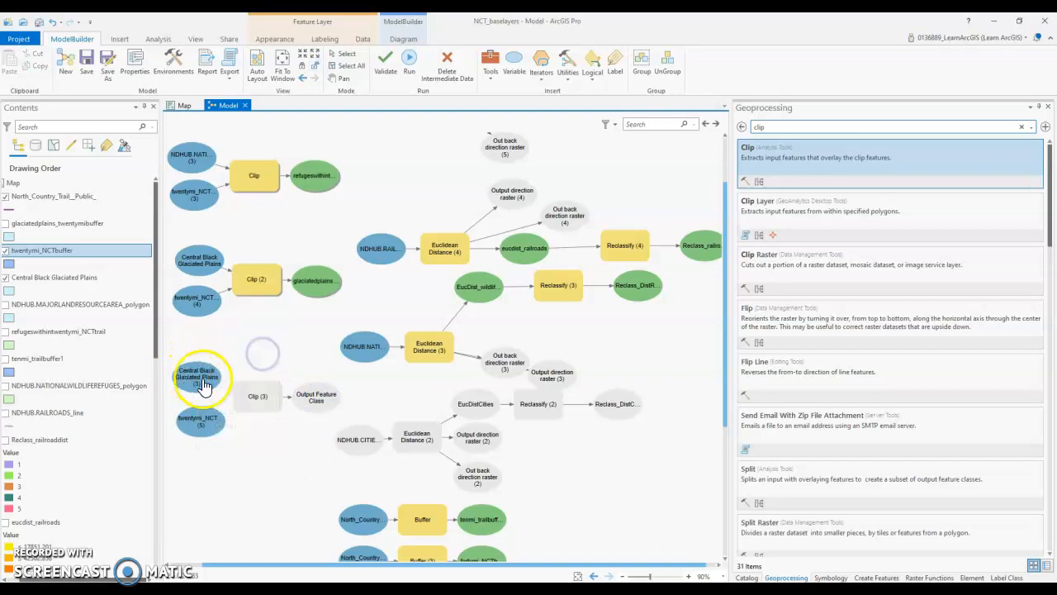
left_click(203, 382)
mouse_move(202, 382)
left_mouse_down()
mouse_move(252, 403)
mouse_move(198, 379)
left_mouse_up()
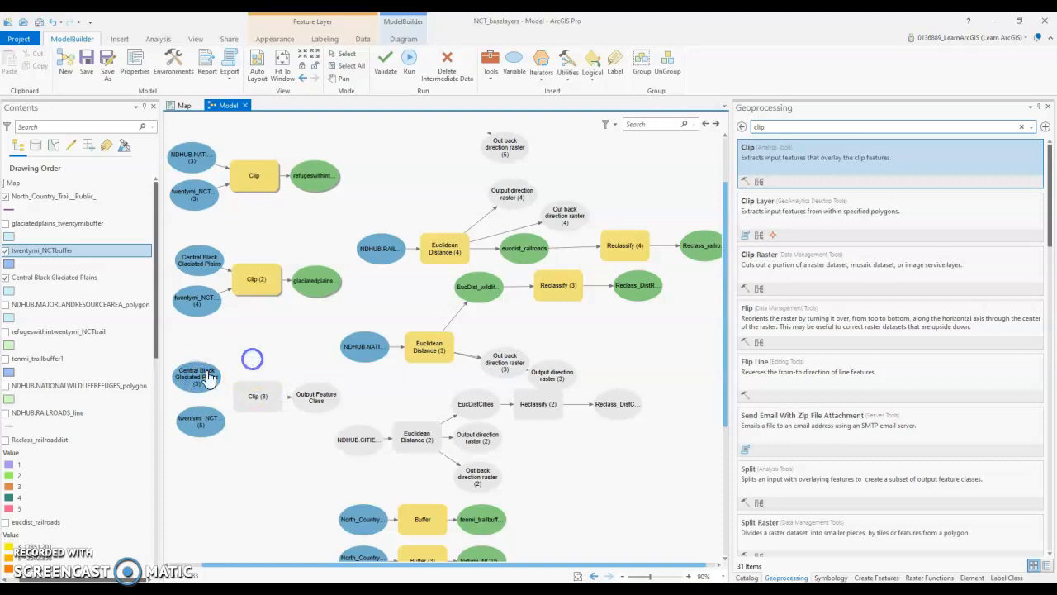
left_click_drag(194, 377, 257, 395)
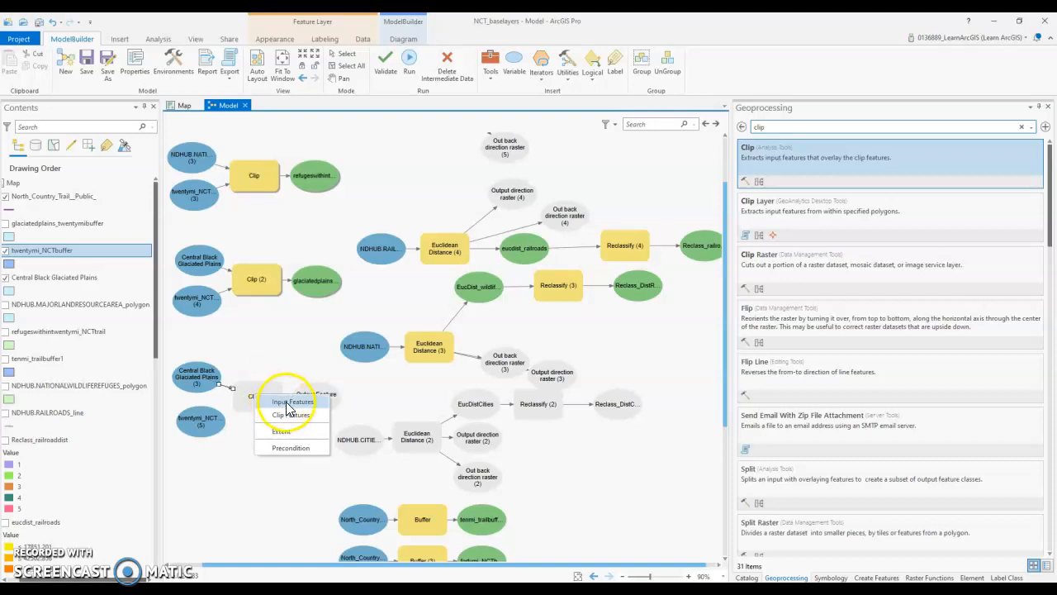
left_click(281, 402)
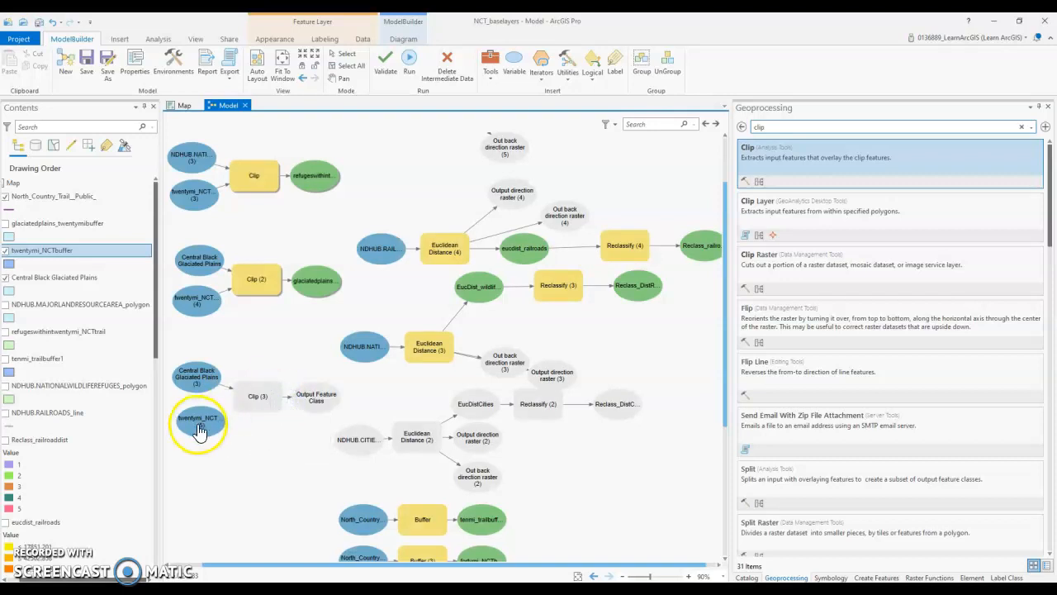
left_click_drag(199, 430, 258, 406)
left_click(284, 424)
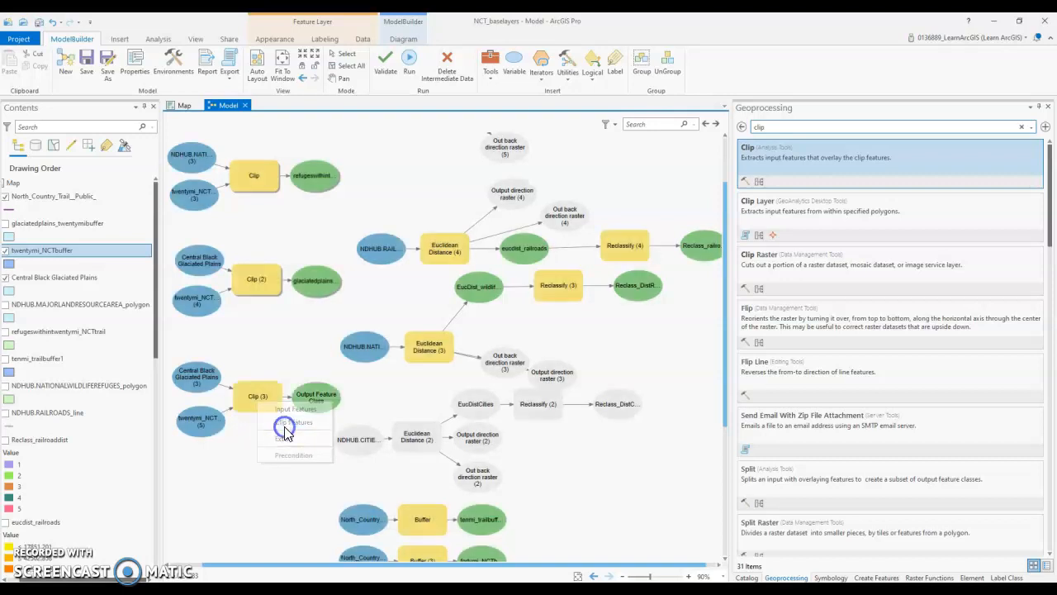
Check the new Clip tool's inputs and name its output feature class plains_twentymibufferzone.
double_click(256, 399)
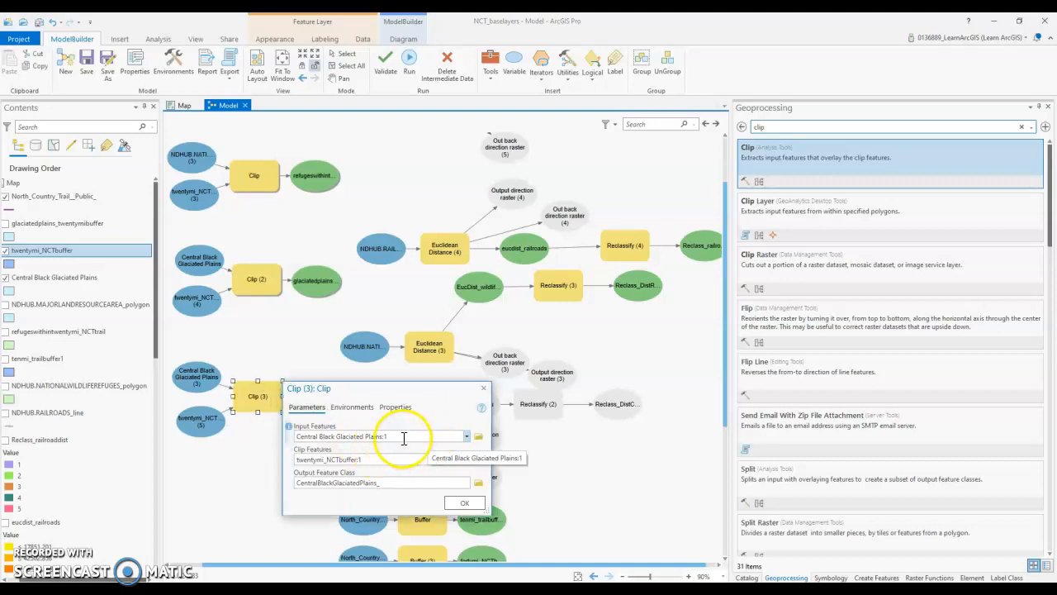
left_click(467, 438)
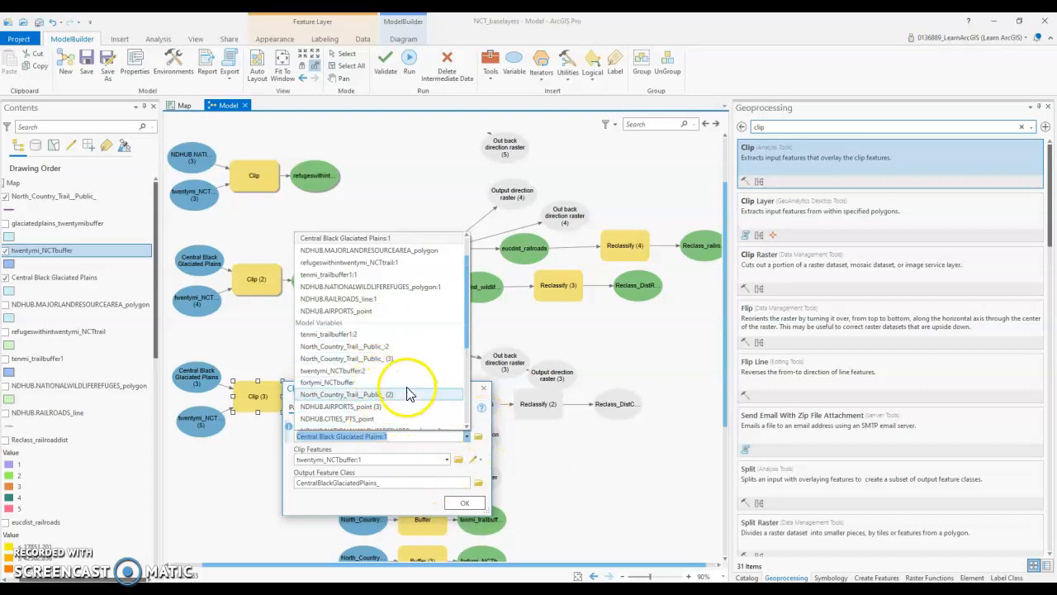
scroll(409, 395, "down", 4)
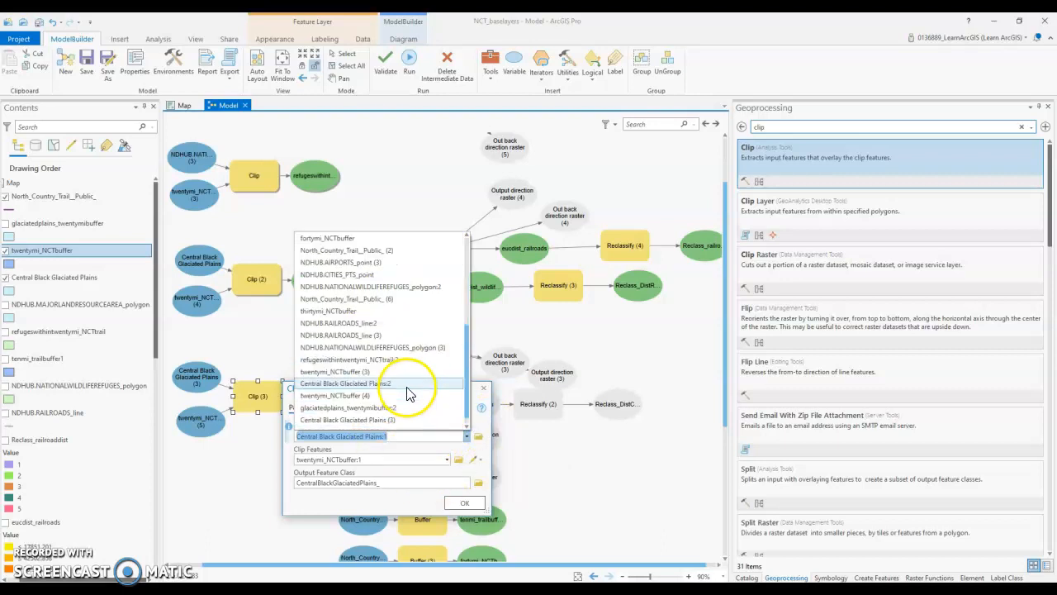
left_click(486, 433)
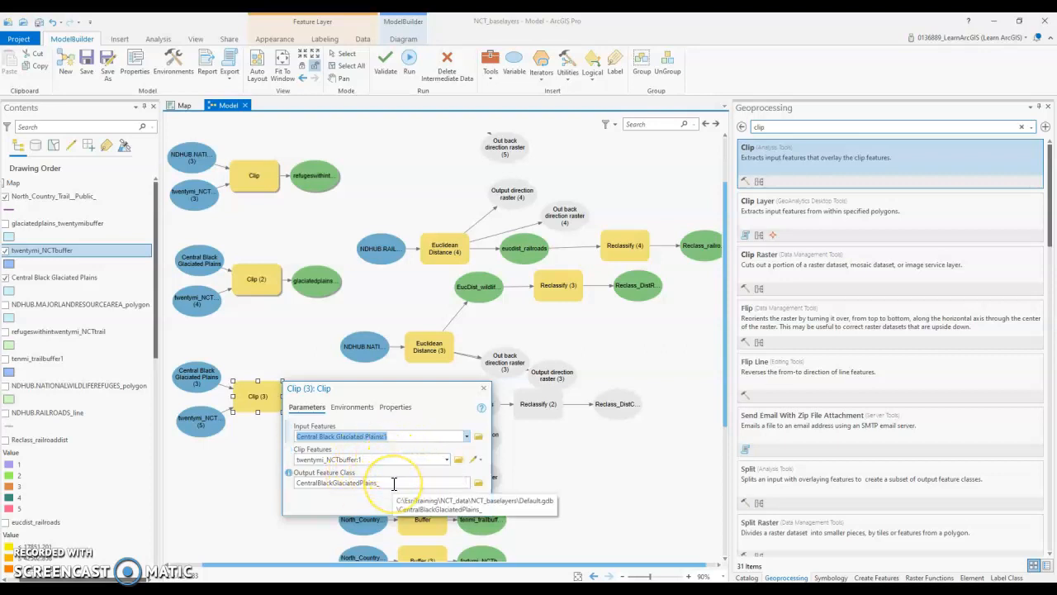
left_click_drag(394, 483, 279, 482)
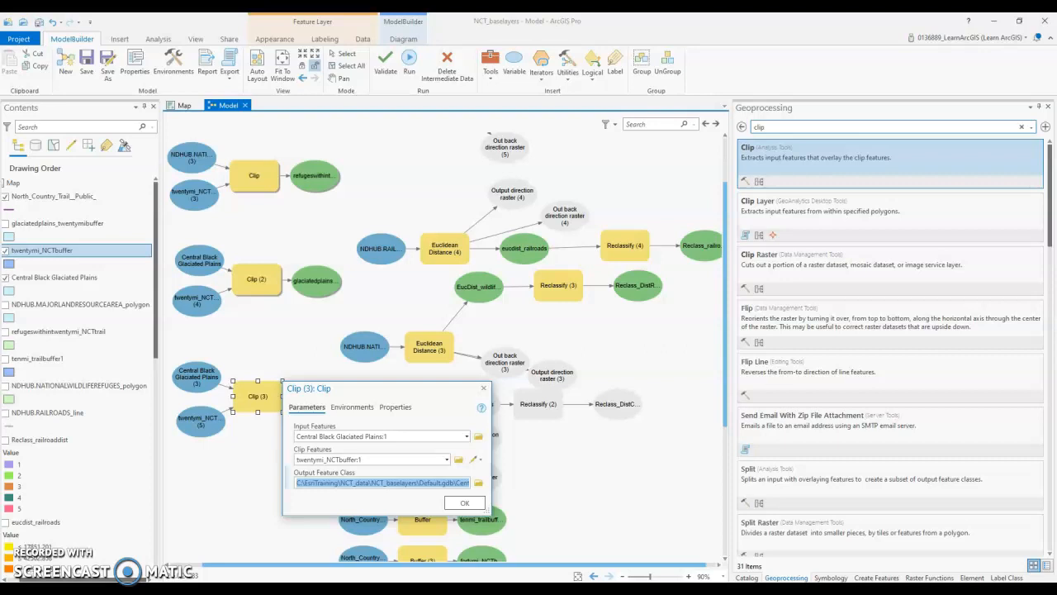
type("plains_twentymibufferzone")
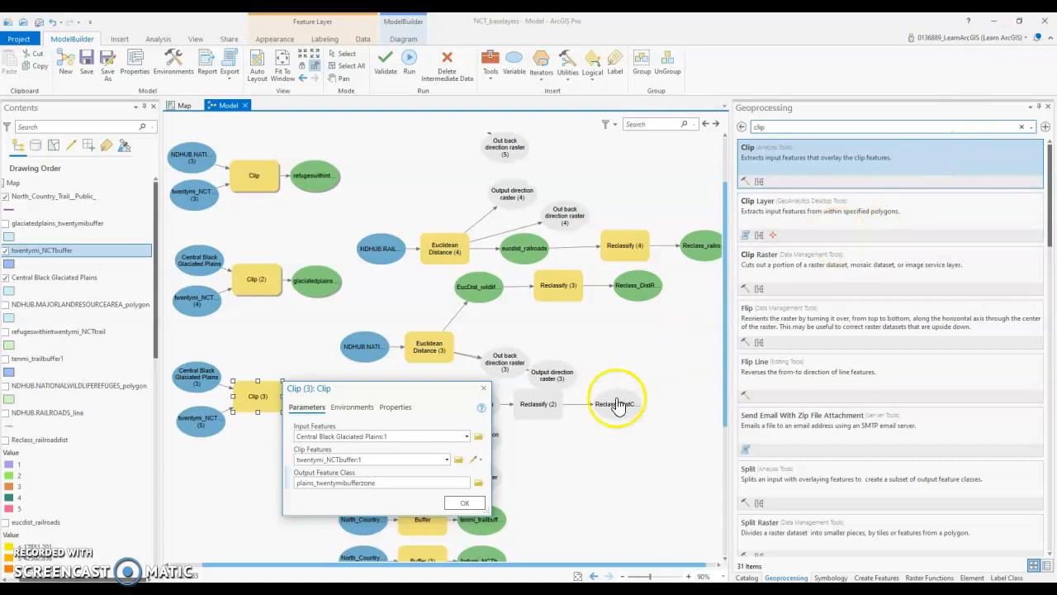
left_click(473, 505)
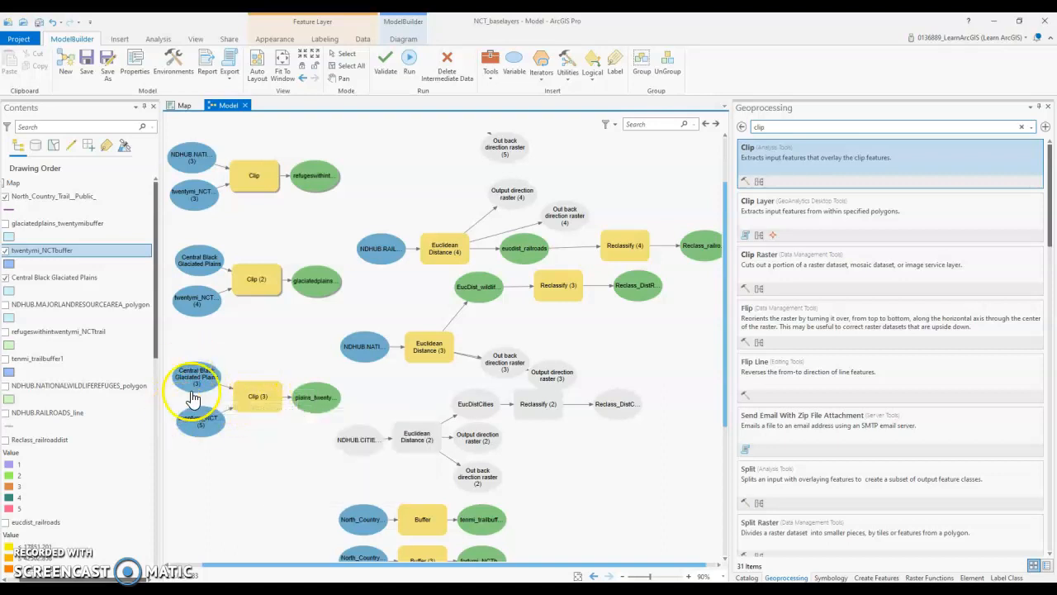
Run only the new Clip tool in the model and add its plains_twentymibufferzone output to the map display.
right_click(262, 402)
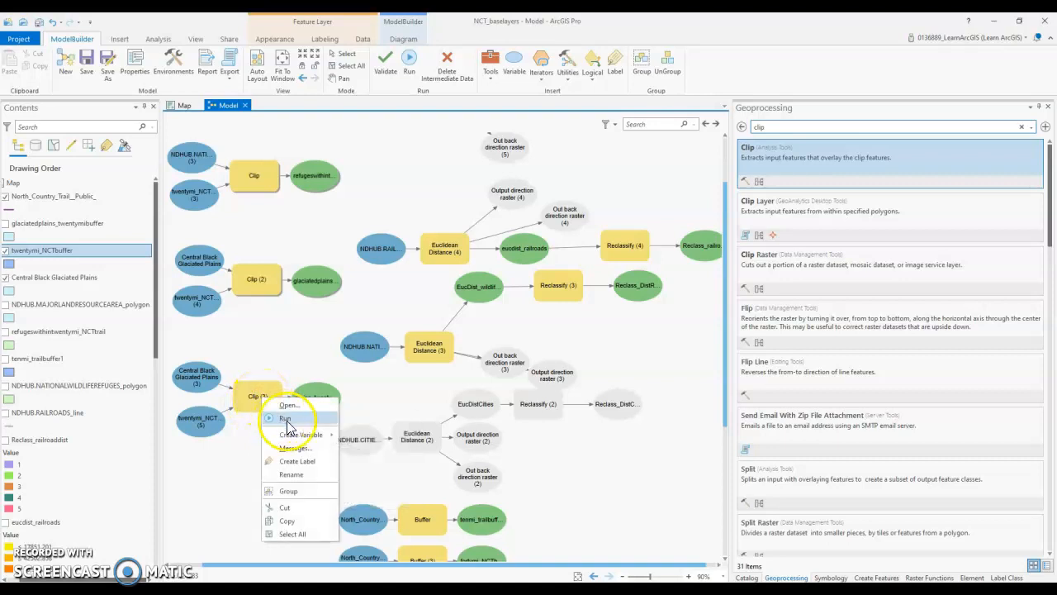
left_click(285, 419)
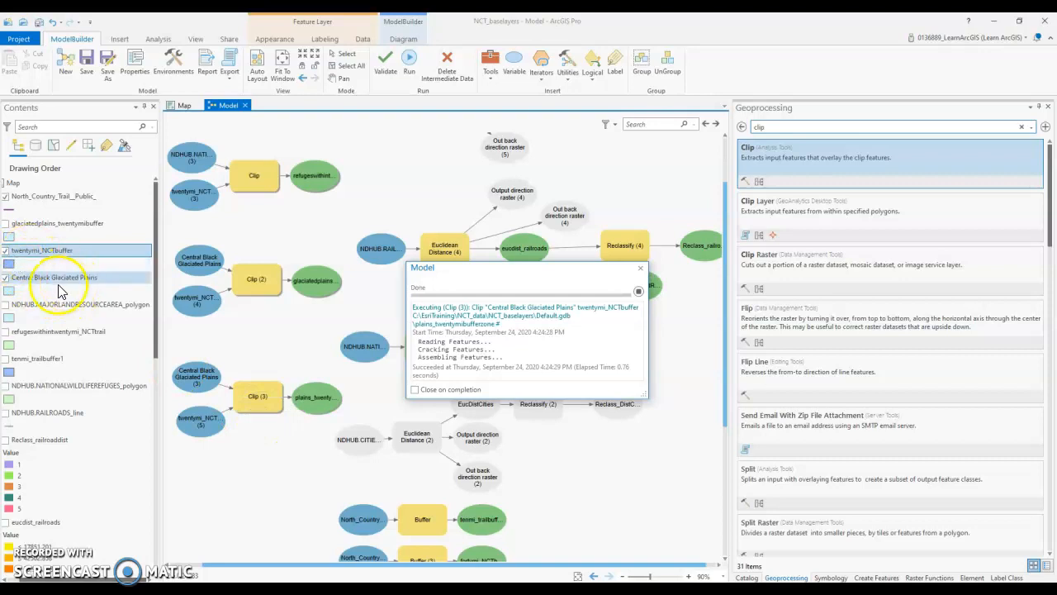
left_click(640, 267)
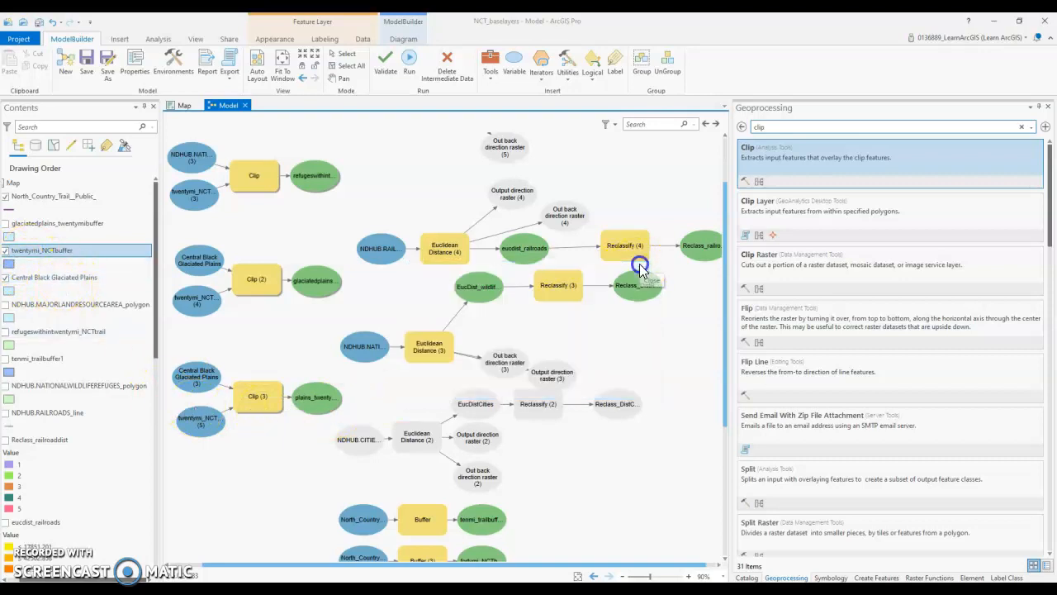
left_click(7, 278)
right_click(318, 396)
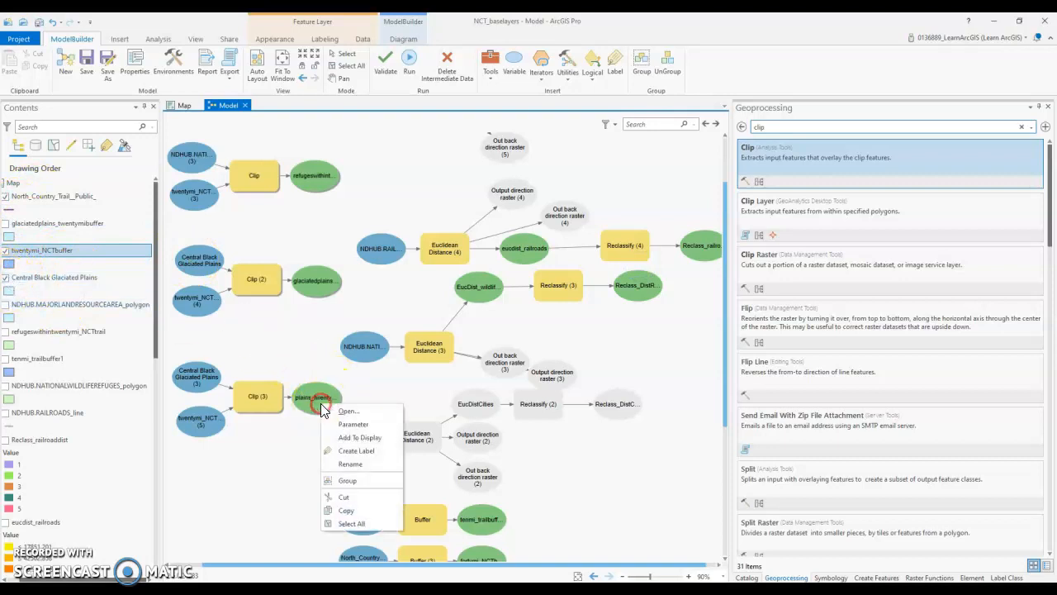
left_click(356, 437)
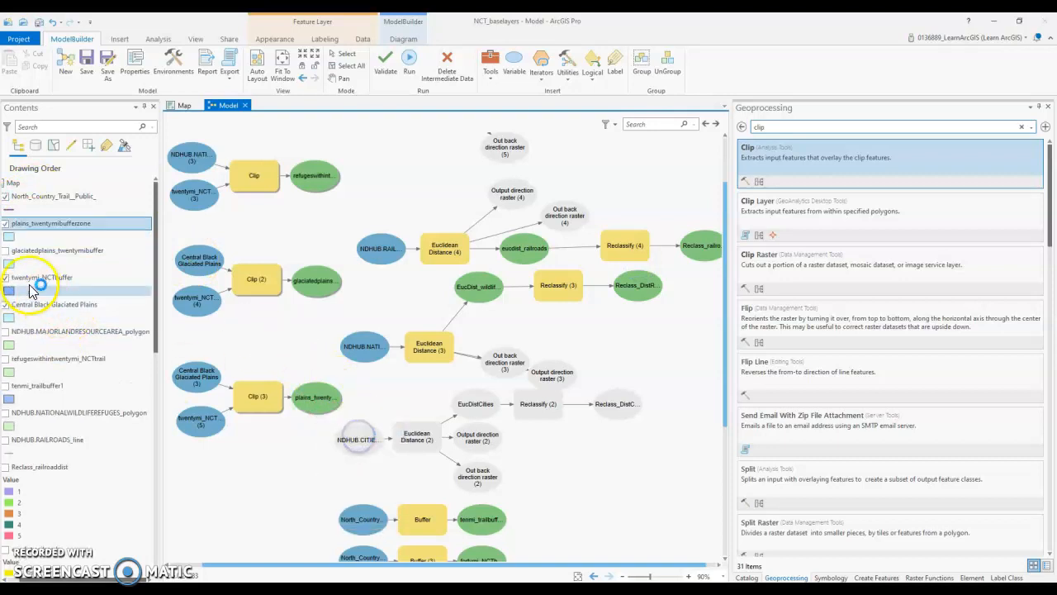
Switch to the map view and hide the Central Black Glaciated Plains and twentymi_NCTbuffer layers.
left_click(178, 104)
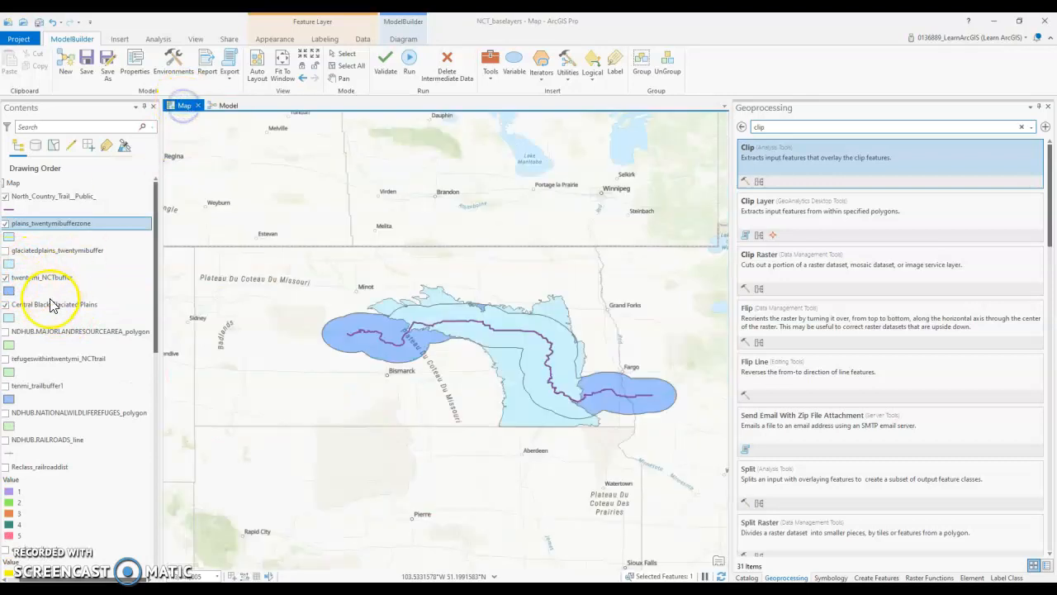
left_click(6, 305)
left_click(6, 278)
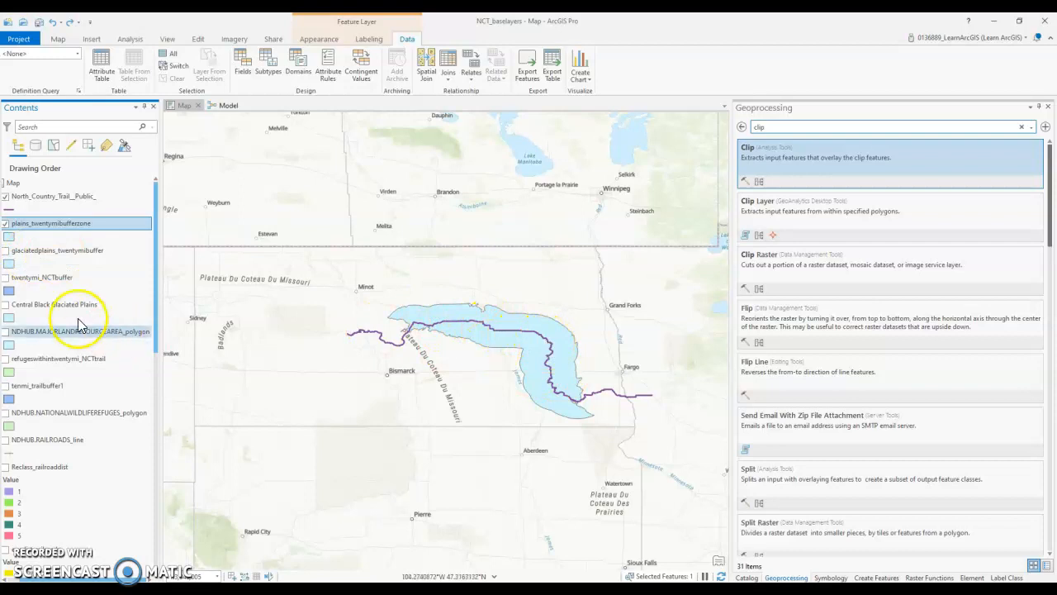
Compare the clipped plains layer with the twenty-mile buffer and original plains by toggling their visibility, and examine its extent along the trail.
left_click(7, 279)
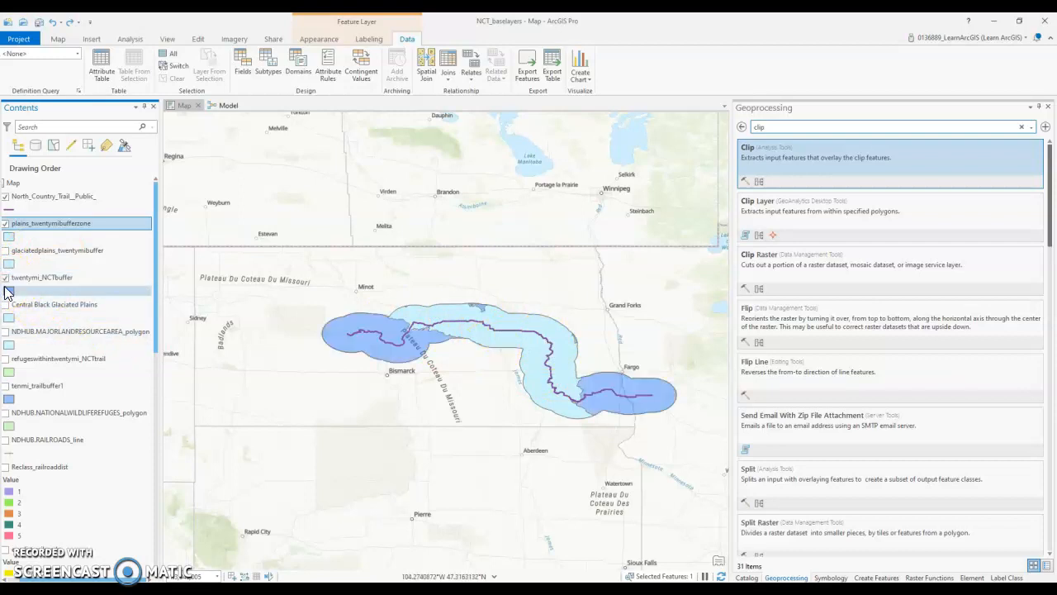
left_click(6, 305)
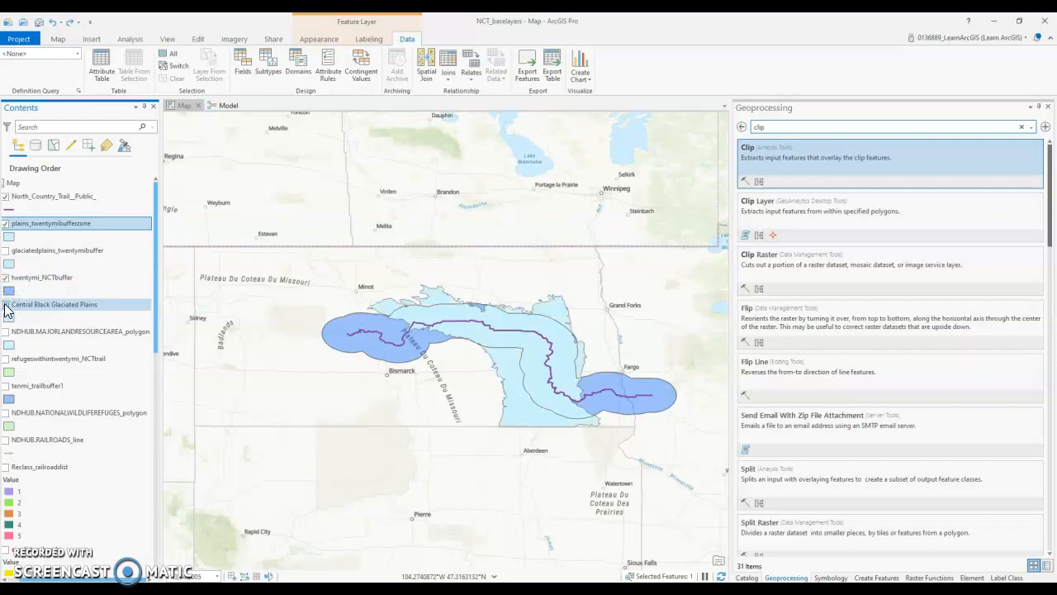
left_click(6, 305)
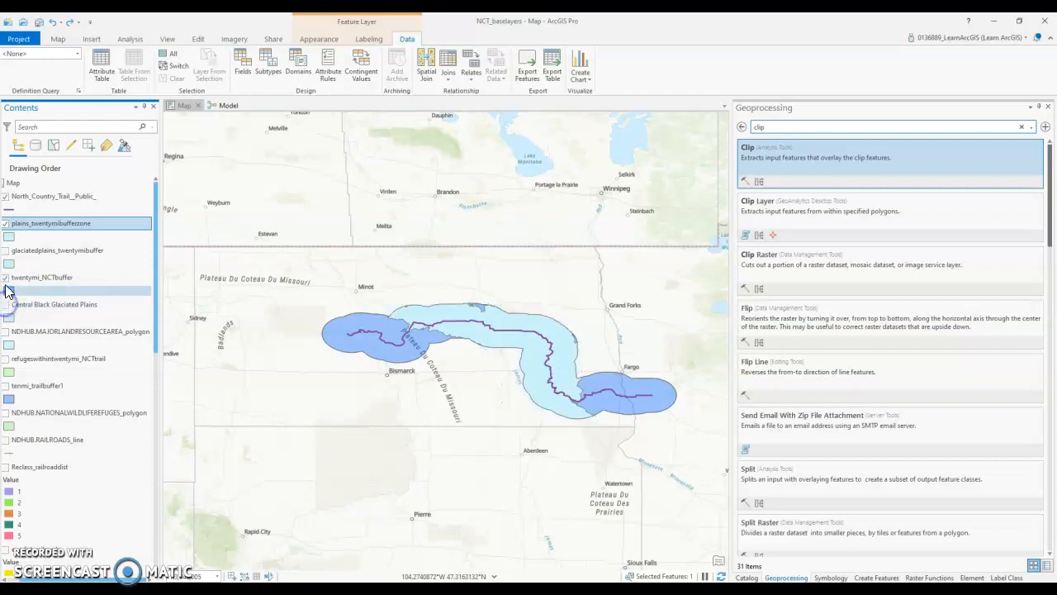
left_click(6, 279)
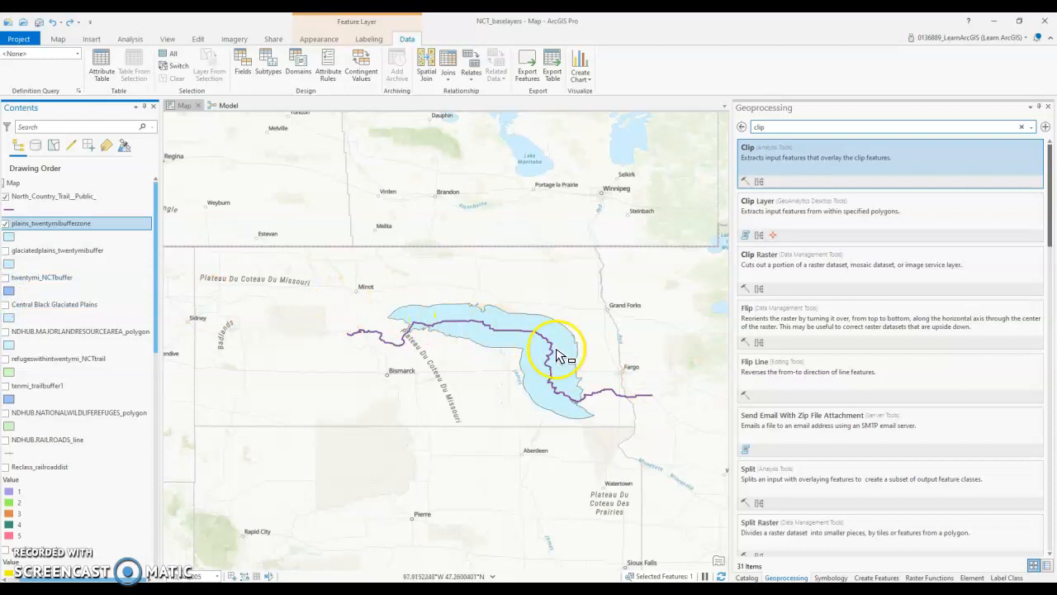
scroll(545, 345, "up", 3)
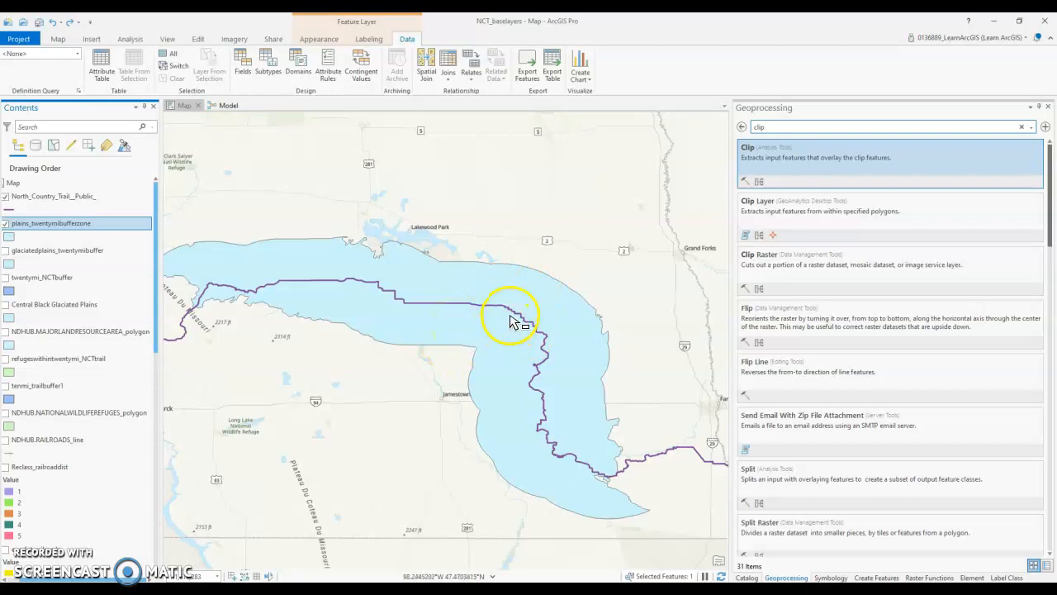
left_click(531, 369)
scroll(535, 369, "down", 2)
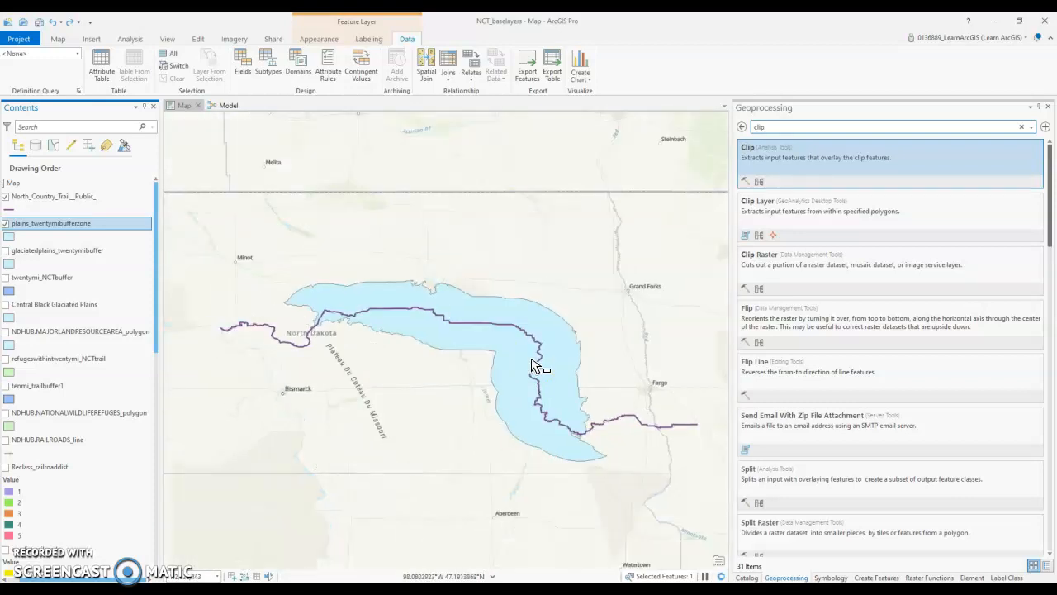
left_click(518, 347)
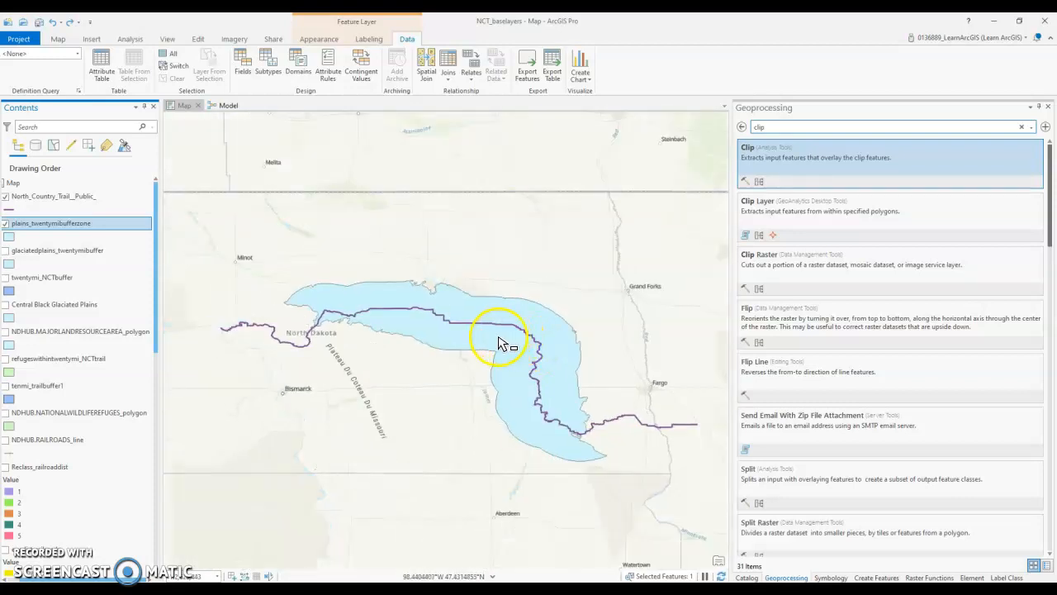